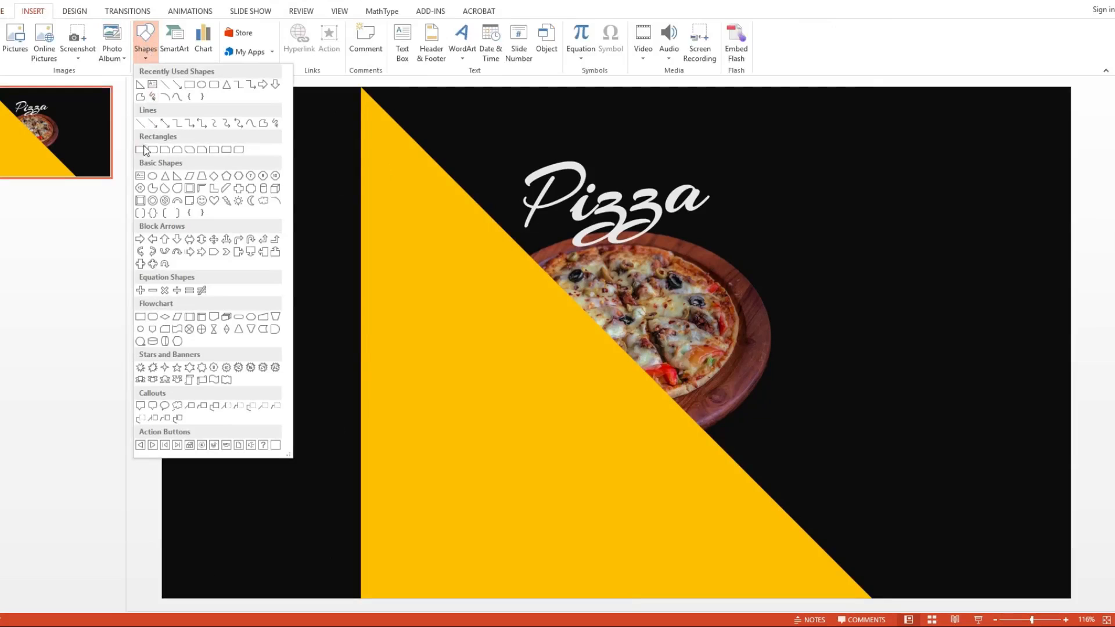
# Step: Draw a rectangle about 7.5" high by 2.92" wide filling the slide's left strip and union it with the yellow triangle
pyautogui.click(141, 150)
pyautogui.moveTo(161, 600)
pyautogui.mouseDown()
pyautogui.moveTo(361, 130)
pyautogui.moveTo(359, 89)
pyautogui.mouseUp()
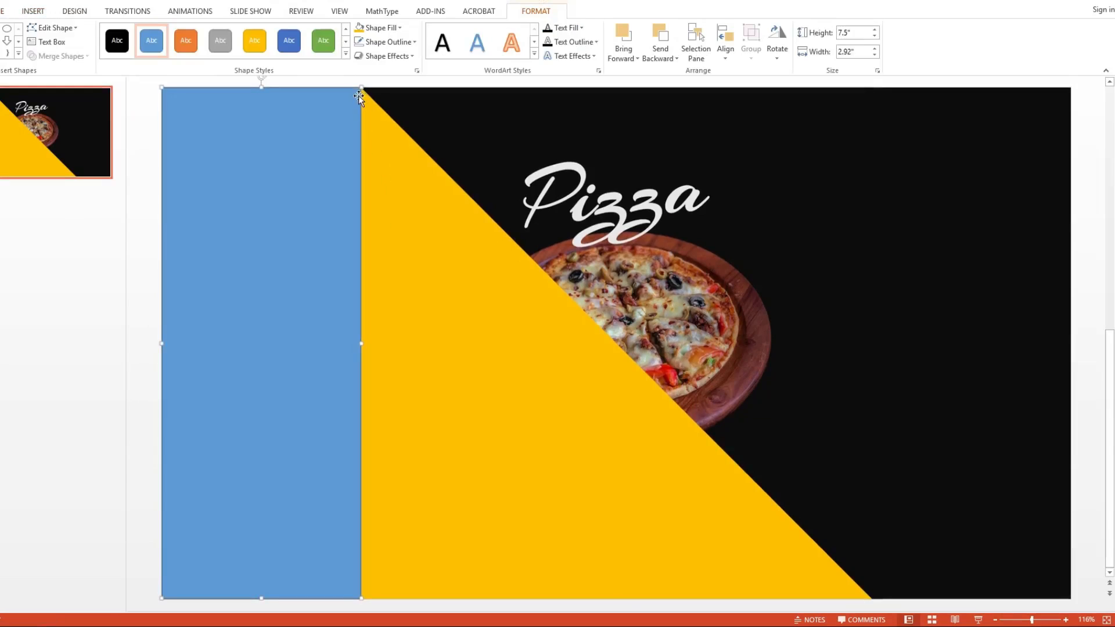
pyautogui.click(399, 227)
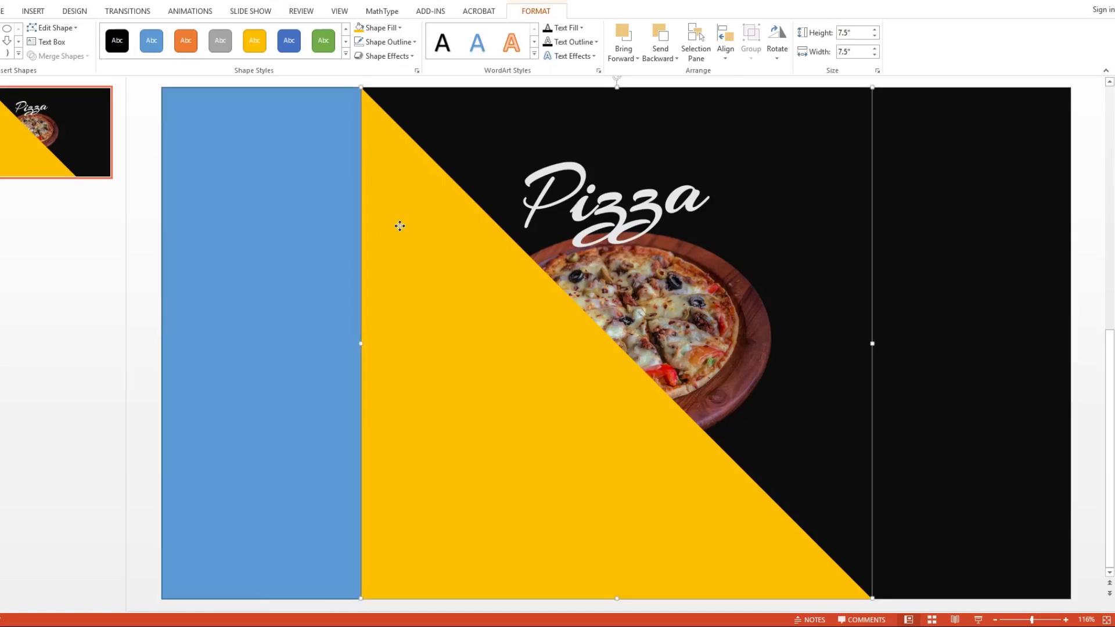
pyautogui.keyDown('shift'); pyautogui.click(294, 231); pyautogui.keyUp('shift')
pyautogui.click(74, 57)
pyautogui.click(76, 71)
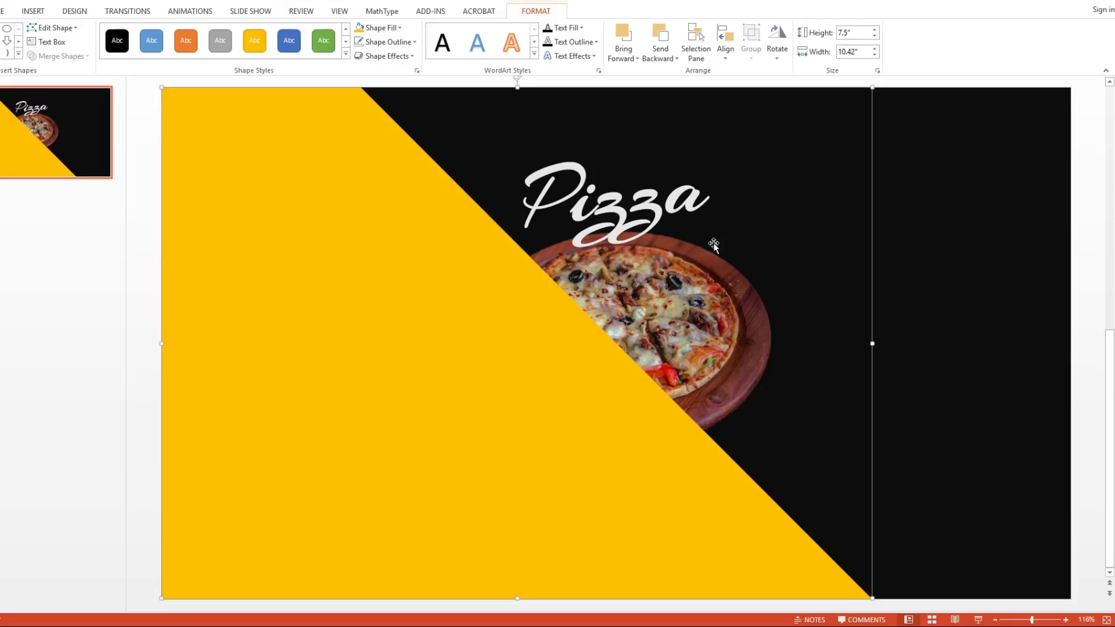
# Step: Bring the square reference pizza picture in front of the merged yellow shape
pyautogui.hotkey('ctrl', 'z')
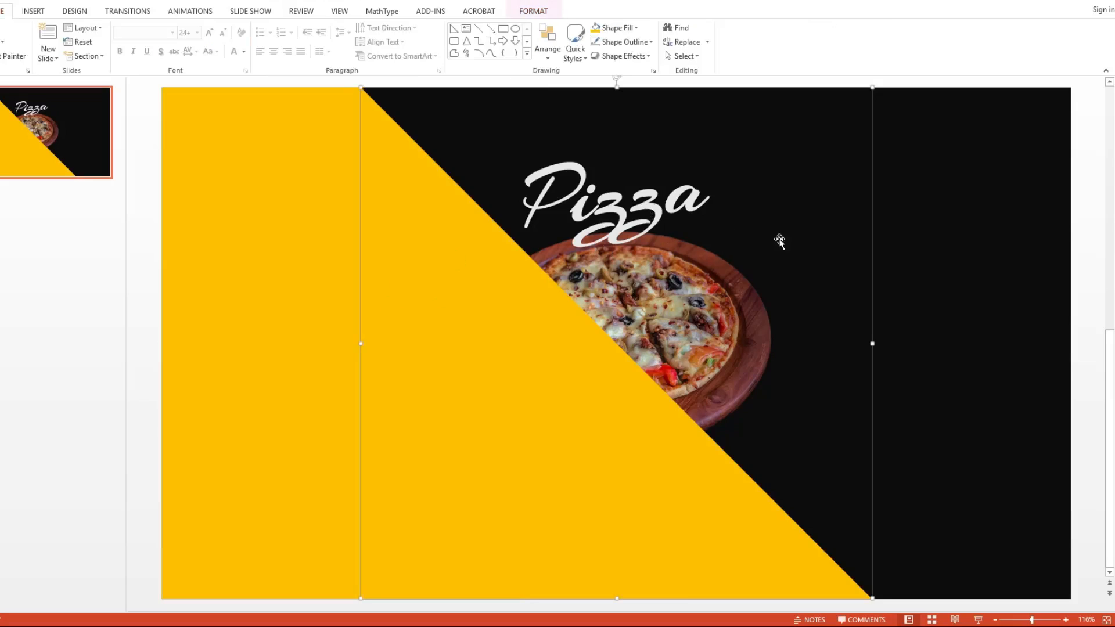
pyautogui.rightClick(663, 245)
pyautogui.moveTo(721, 347)
pyautogui.click(795, 348)
pyautogui.click(904, 238)
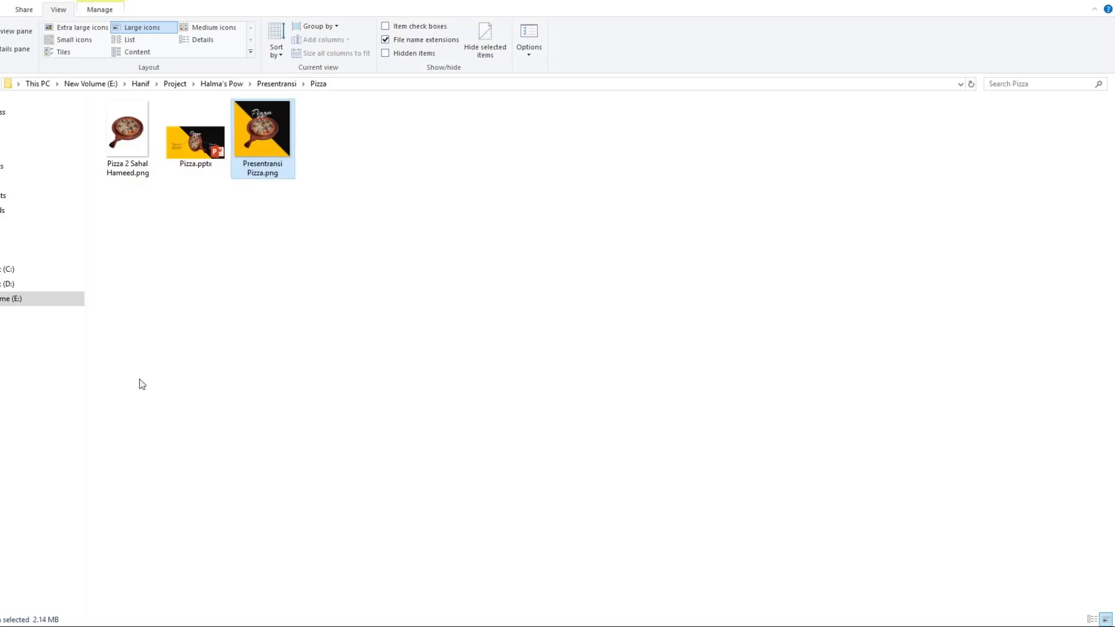
# Step: Insert the pizza-on-board PNG from the Pizza folder in File Explorer onto the slide
pyautogui.click(128, 168)
pyautogui.moveTo(129, 137); pyautogui.dragTo(571, 372)
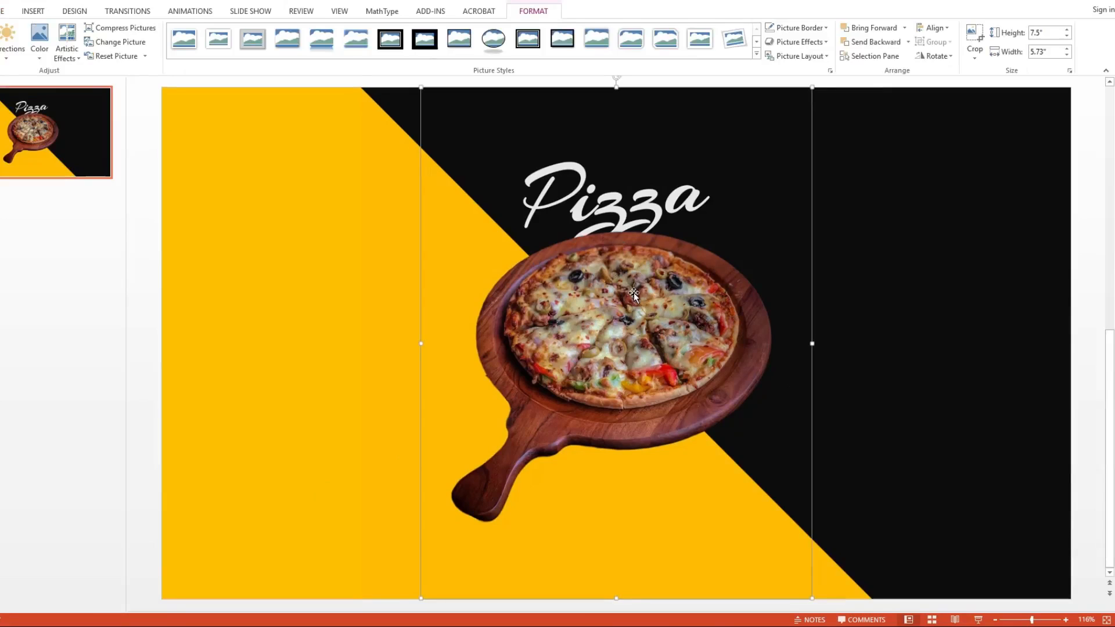
pyautogui.click(891, 294)
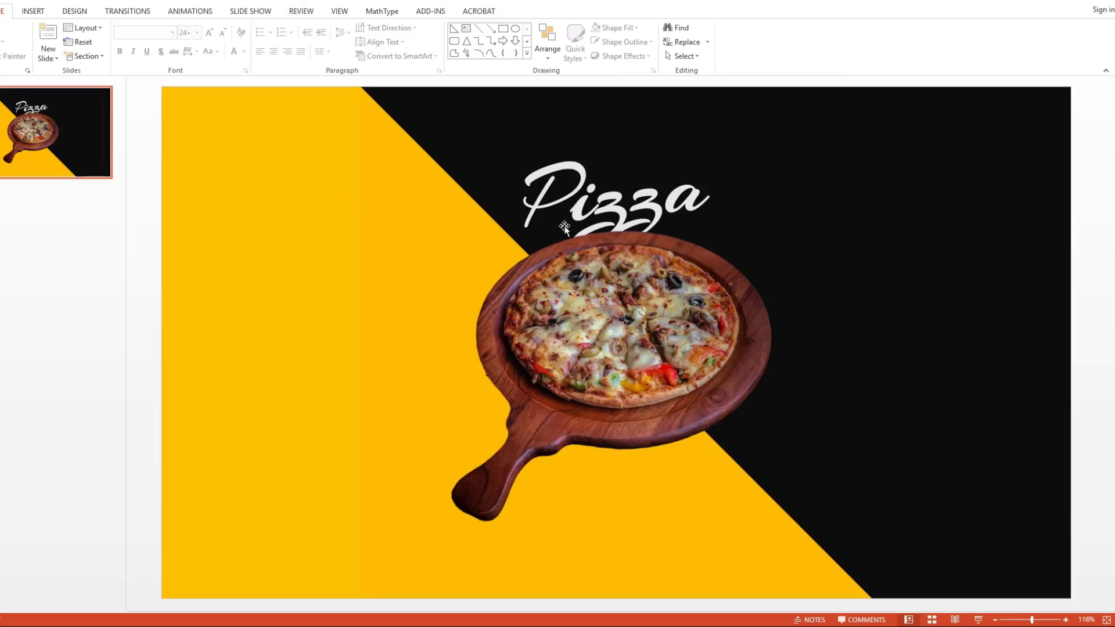
# Step: Add a text box reading "Pizza" on the black area beside the reference title
pyautogui.click(39, 11)
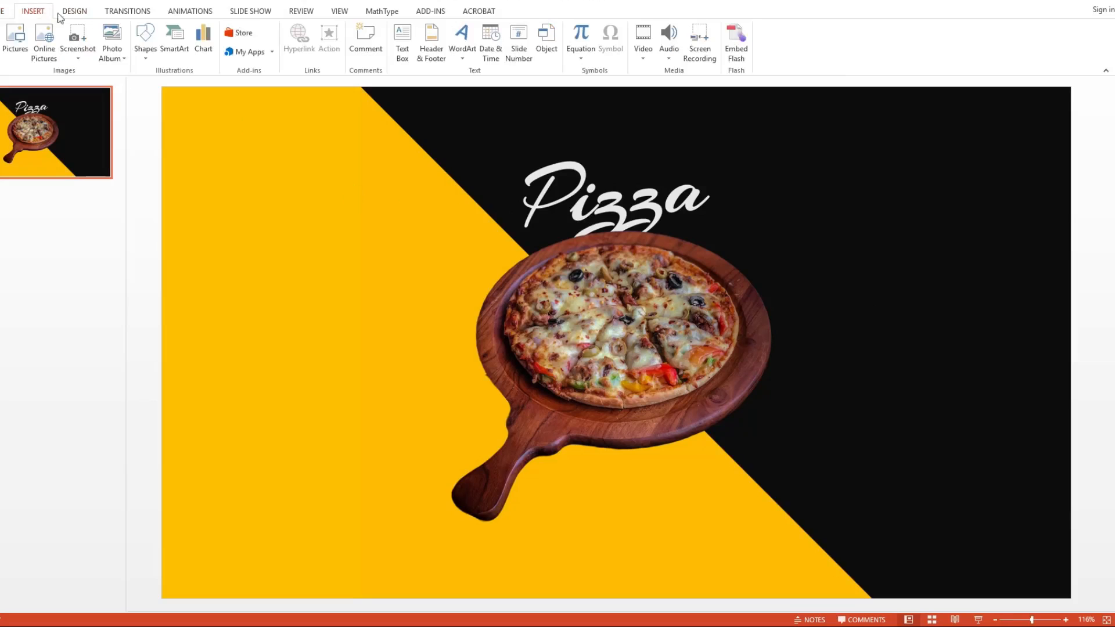
pyautogui.click(145, 47)
pyautogui.click(402, 41)
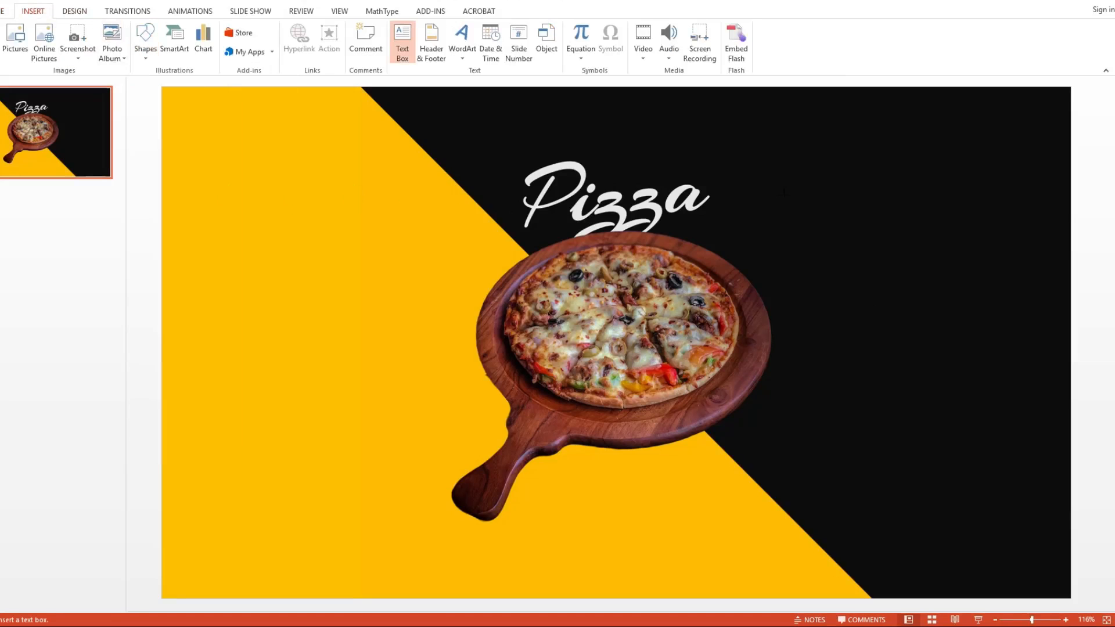
pyautogui.click(786, 197)
pyautogui.write('Pizza')
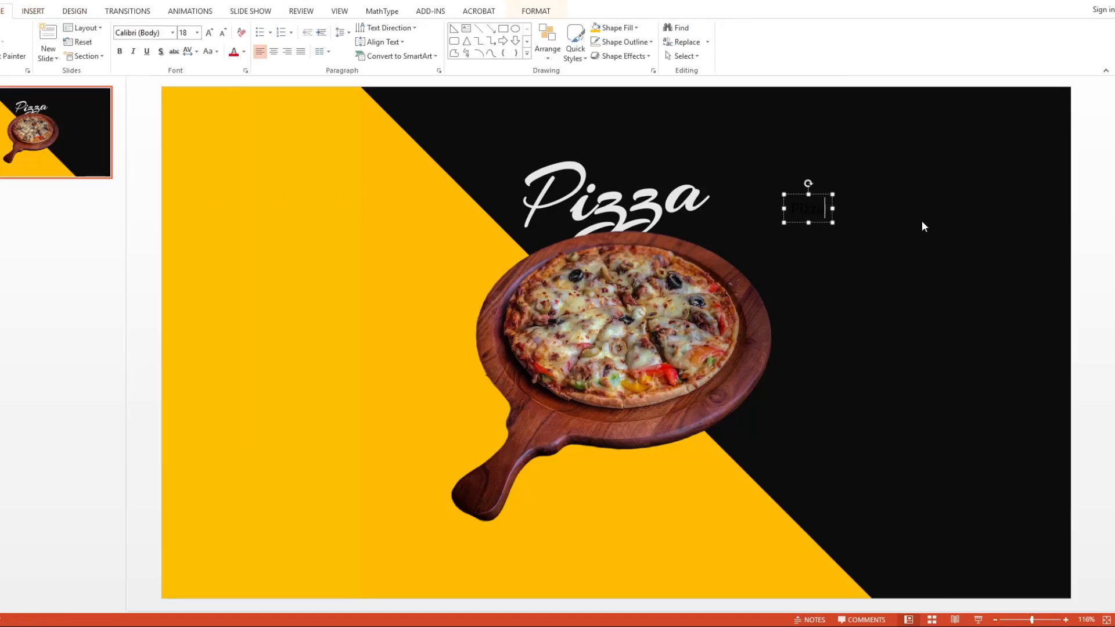
# Step: Set the new Pizza text to the Arizonia font at size 88
pyautogui.hotkey('ctrl', 'a')
pyautogui.click(160, 34)
pyautogui.write('Arizo')
pyautogui.press('Return')
pyautogui.click(191, 33)
pyautogui.write('88')
pyautogui.press('Return')
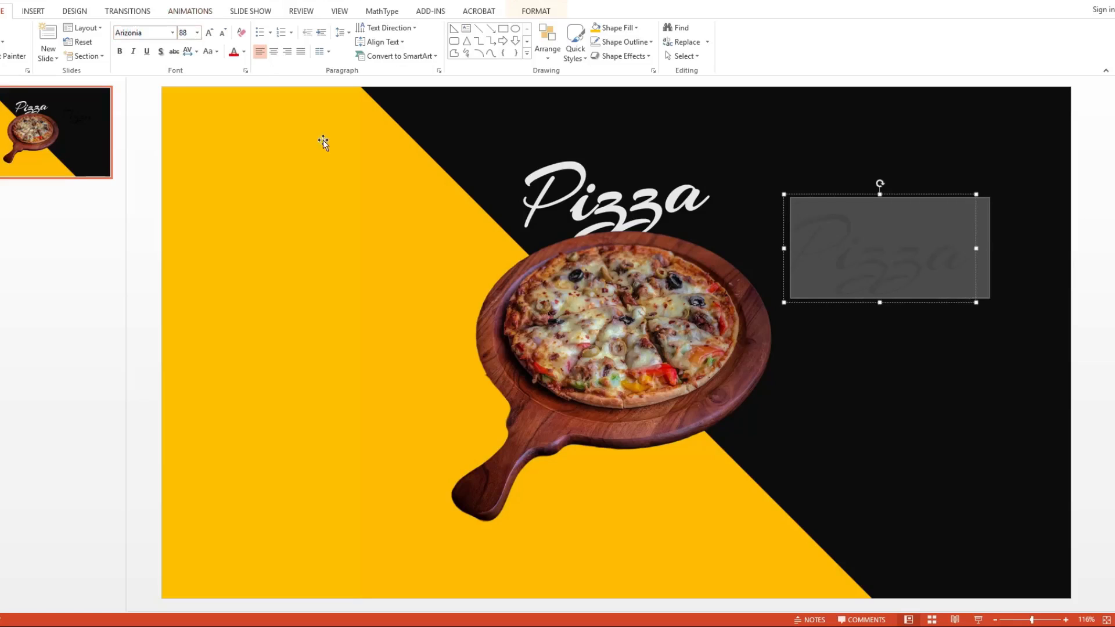
# Step: Place the new Pizza text over the reference title and format it bold in the off-white theme colour
pyautogui.moveTo(933, 194); pyautogui.dragTo(667, 143)
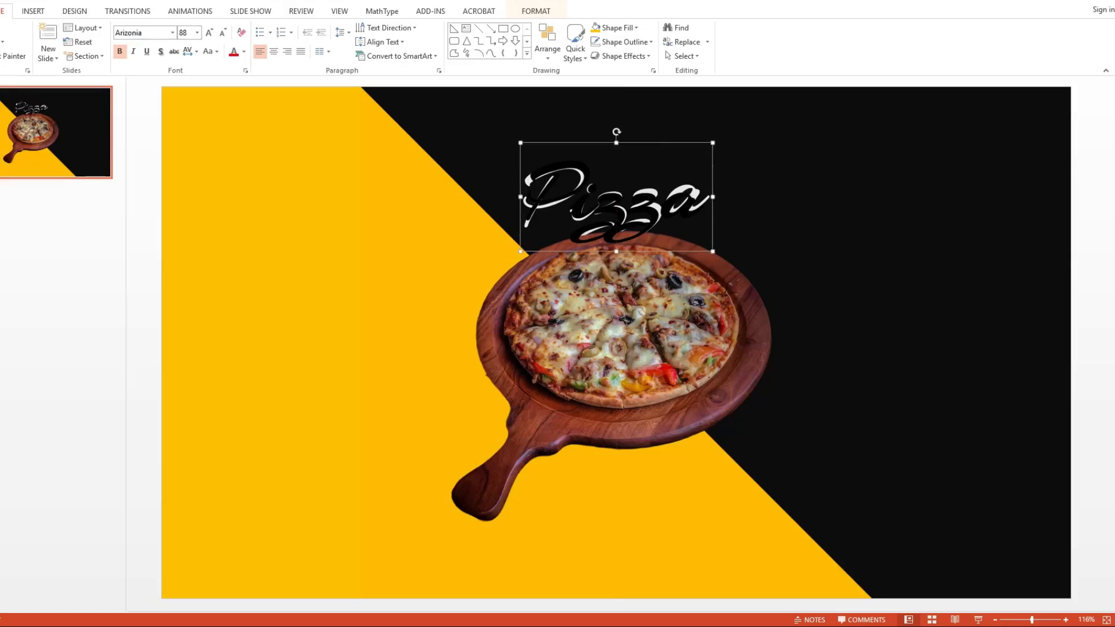
pyautogui.click(593, 193)
pyautogui.hotkey('ctrl', 'a')
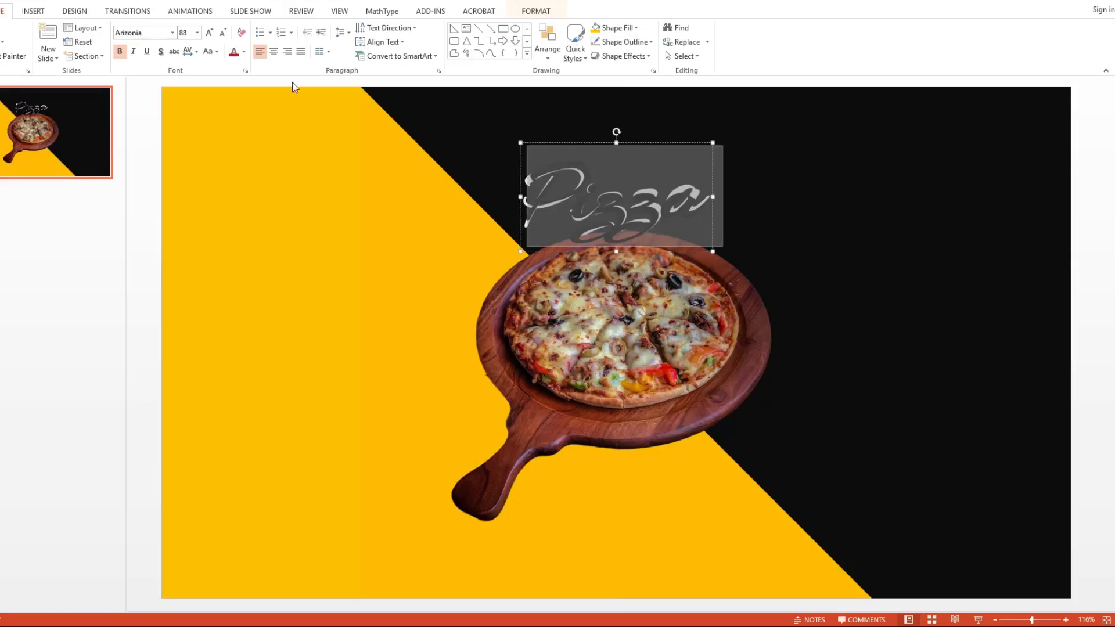
pyautogui.click(244, 51)
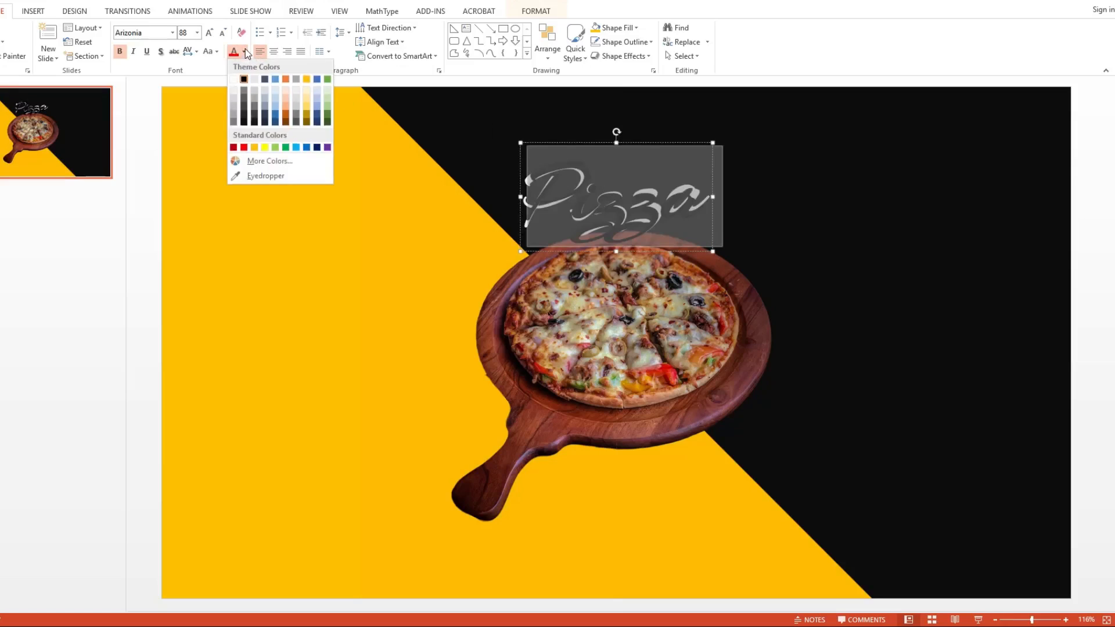
pyautogui.click(235, 89)
# Step: Delete the square reference picture behind the pizza and title
pyautogui.click(769, 159)
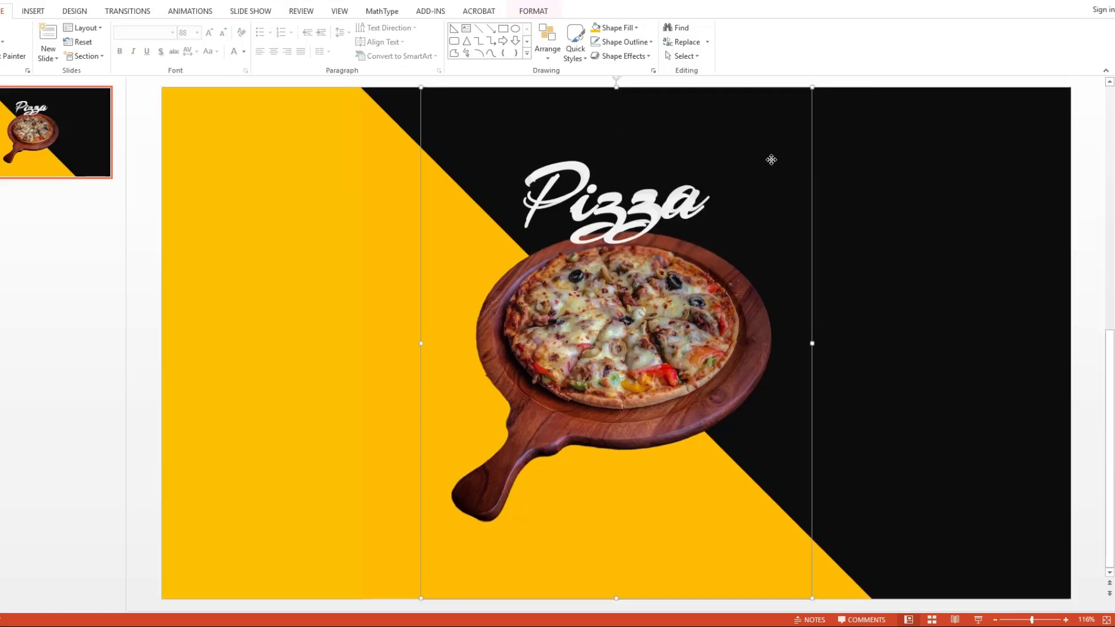
pyautogui.click(902, 168)
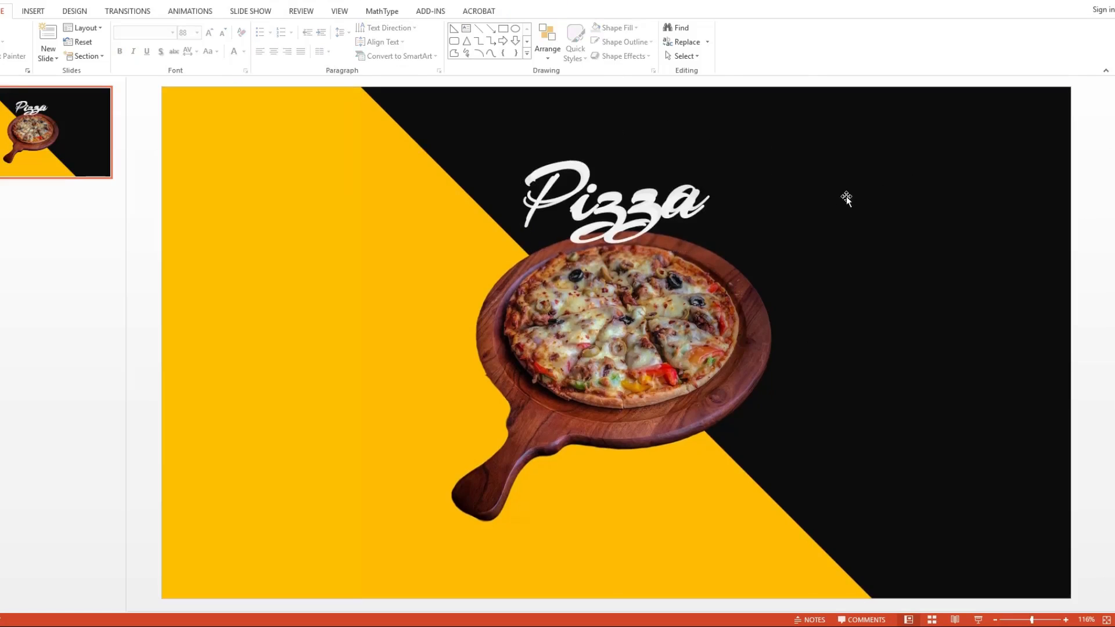
pyautogui.click(364, 142)
pyautogui.press('Delete')
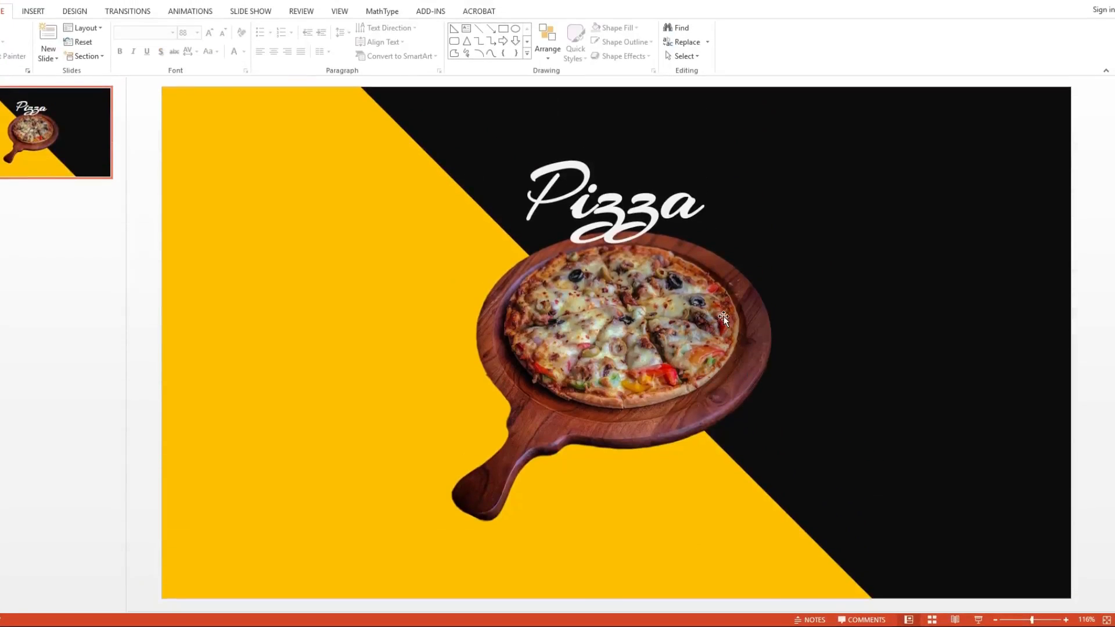
# Step: Draw a straight callout line from the pizza's right edge down into the black area, about 1.74" wide and 0.75" high
pyautogui.click(42, 12)
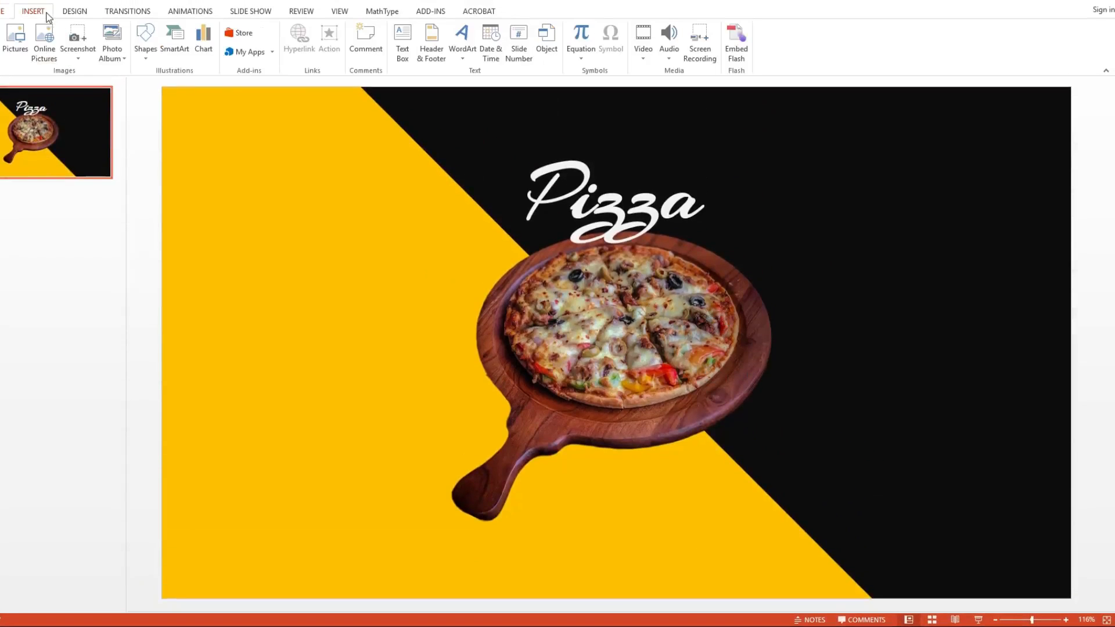
pyautogui.click(148, 59)
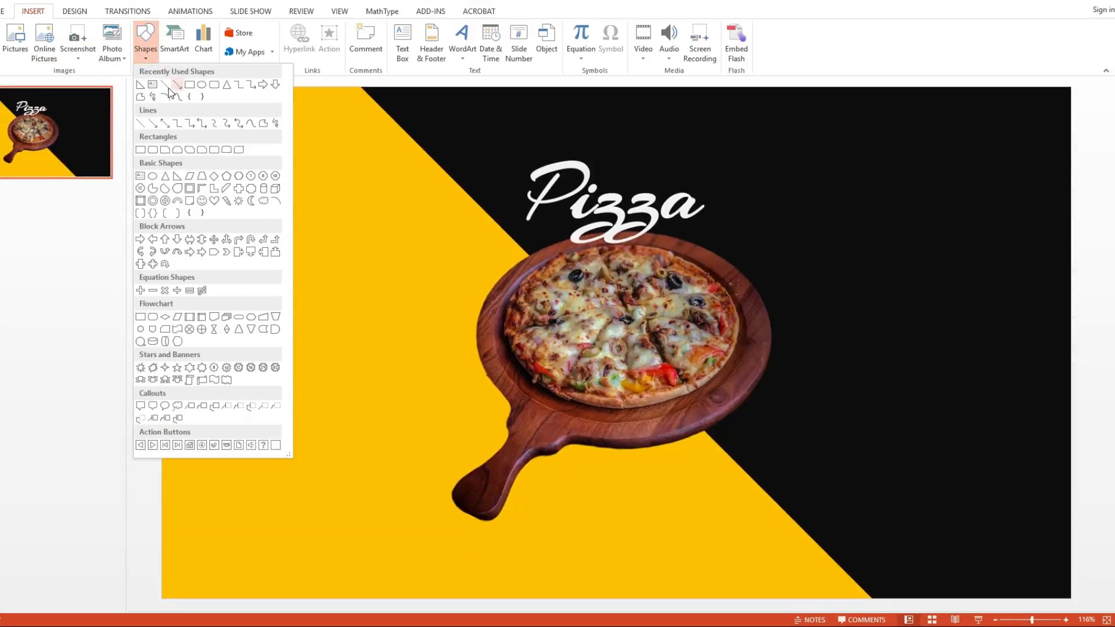
pyautogui.click(176, 85)
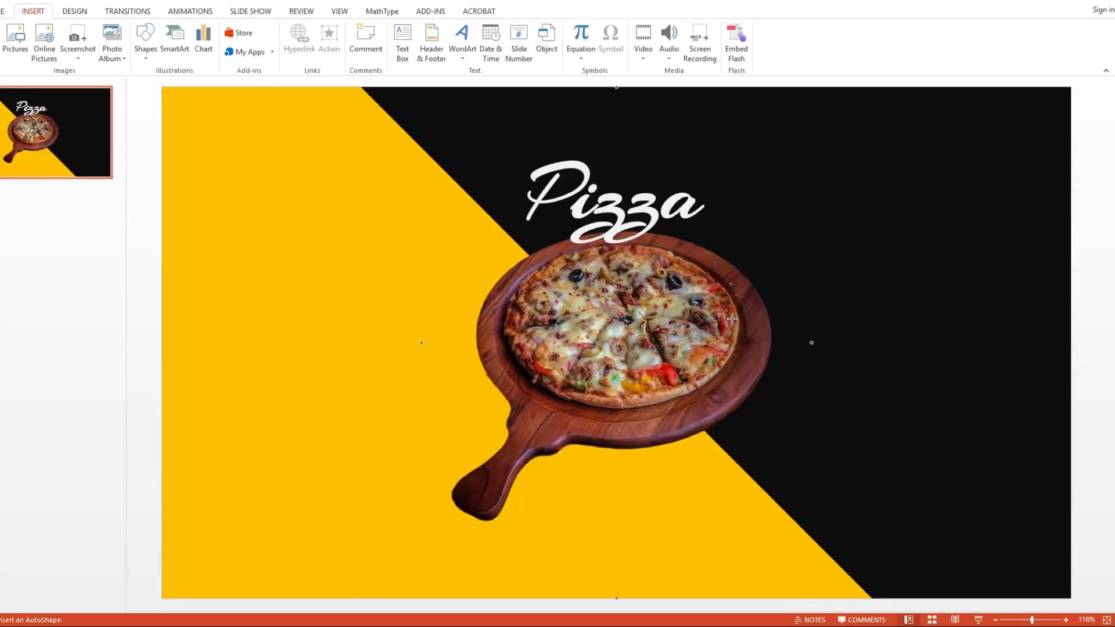
pyautogui.moveTo(739, 330); pyautogui.dragTo(843, 374)
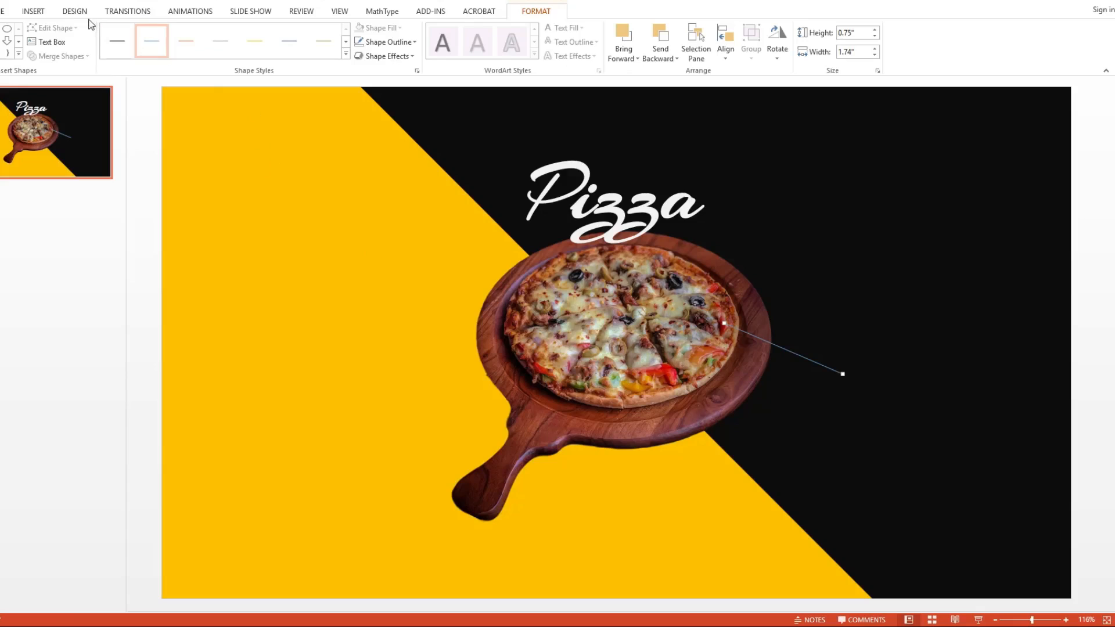
# Step: Draw a second callout line from the pizza's left side down into the yellow area, about 2.15" wide and 1.12" high
pyautogui.click(33, 11)
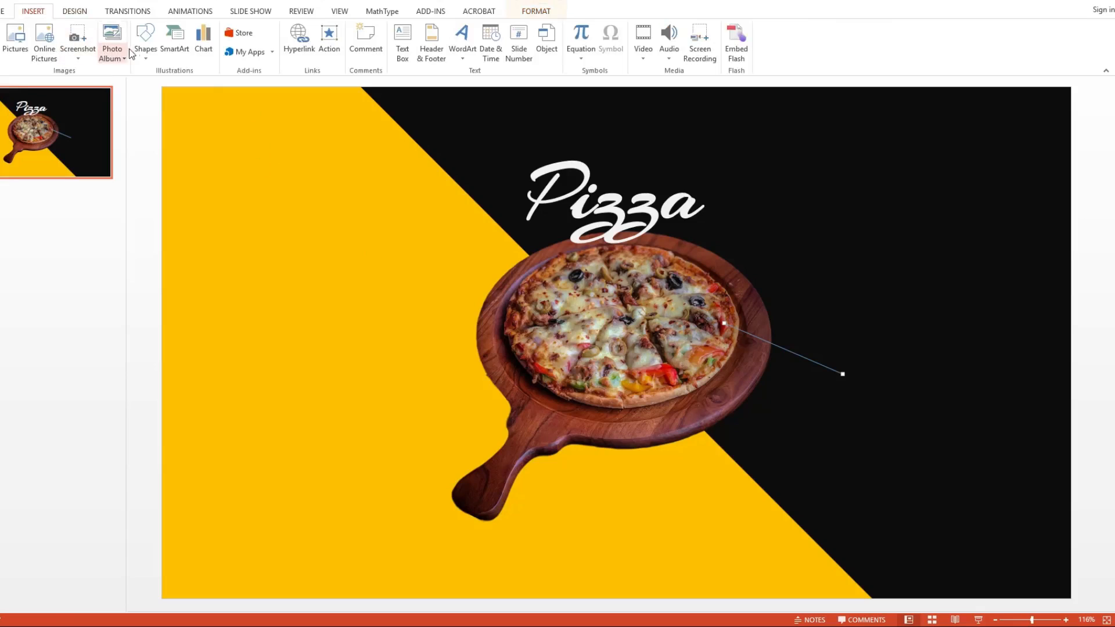
pyautogui.click(145, 36)
pyautogui.click(153, 85)
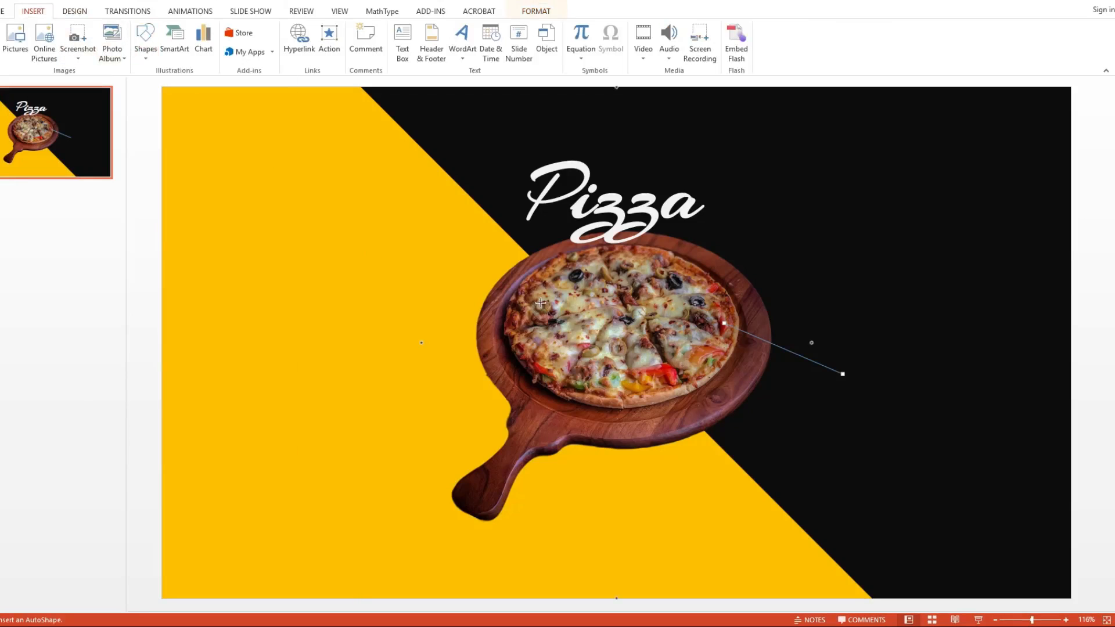
pyautogui.moveTo(521, 306)
pyautogui.mouseDown()
pyautogui.moveTo(393, 359)
pyautogui.moveTo(390, 374)
pyautogui.mouseUp()
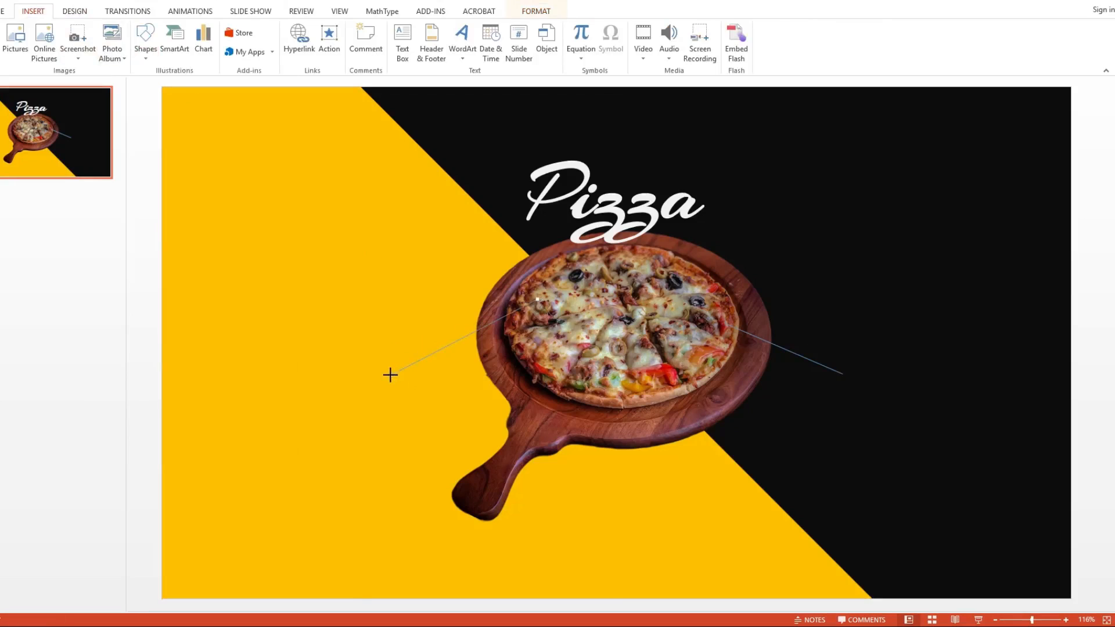
pyautogui.click(855, 200)
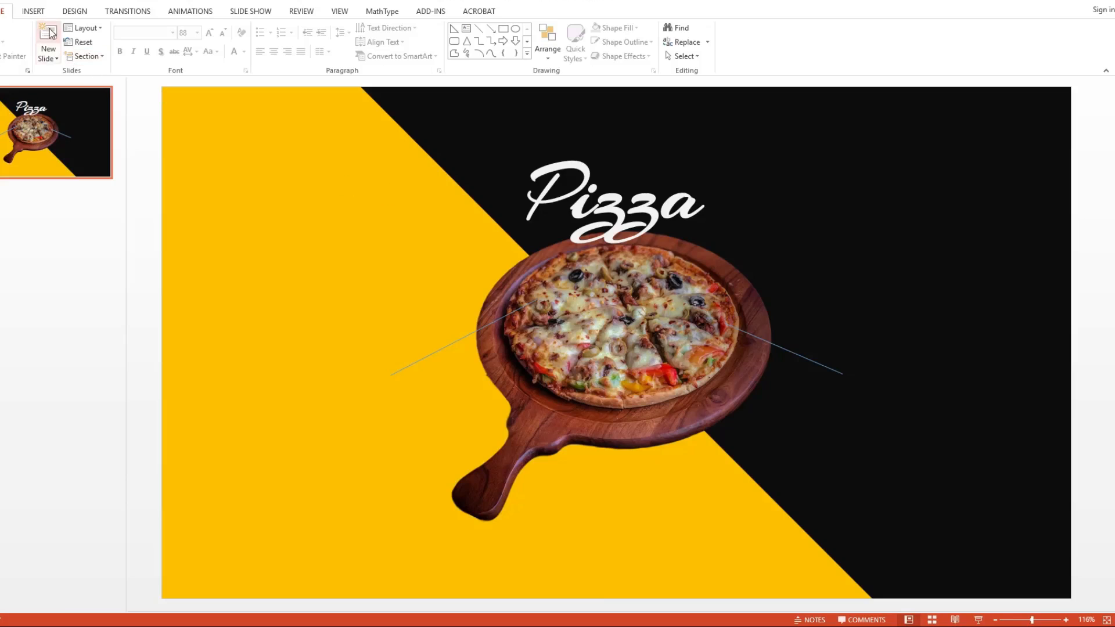
# Step: Add a text box reading "Pepperoni" at the outer end of the right callout line
pyautogui.click(39, 14)
pyautogui.click(143, 50)
pyautogui.click(153, 85)
pyautogui.click(869, 372)
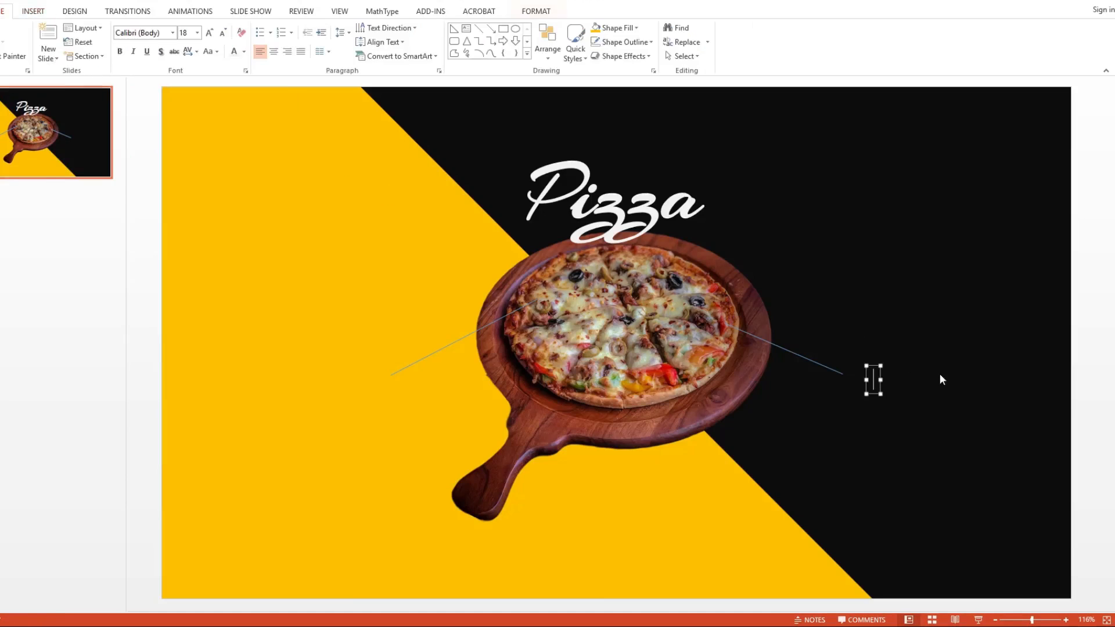
pyautogui.write('Pepperoni')
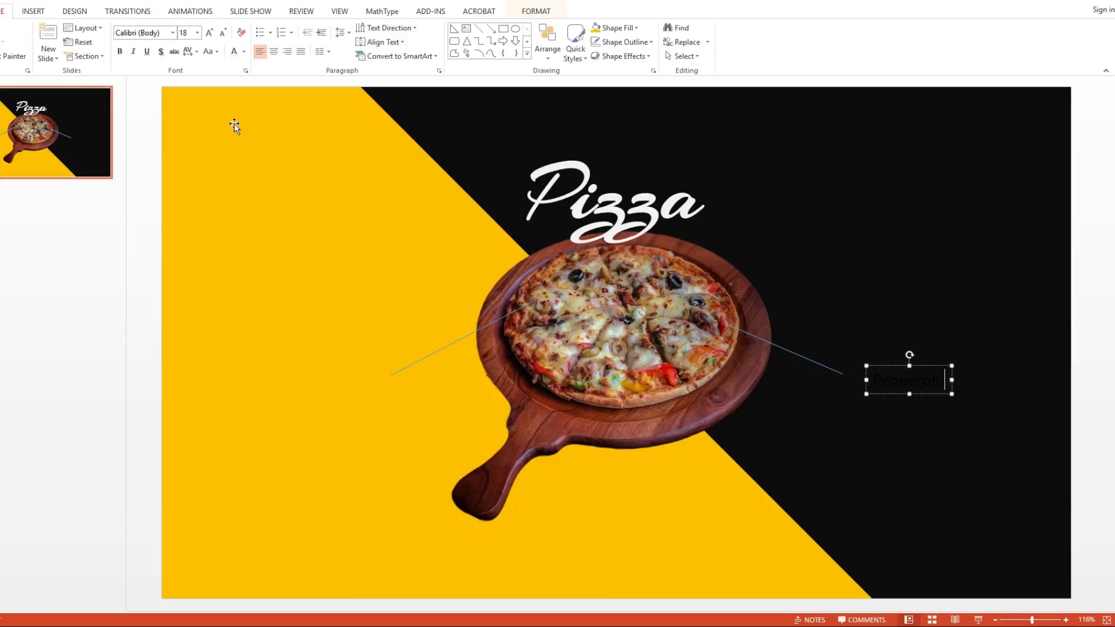
# Step: Format the Pepperoni label in the Arizonia font at size 36
pyautogui.hotkey('ctrl', 'a')
pyautogui.click(154, 33)
pyautogui.write('Ar')
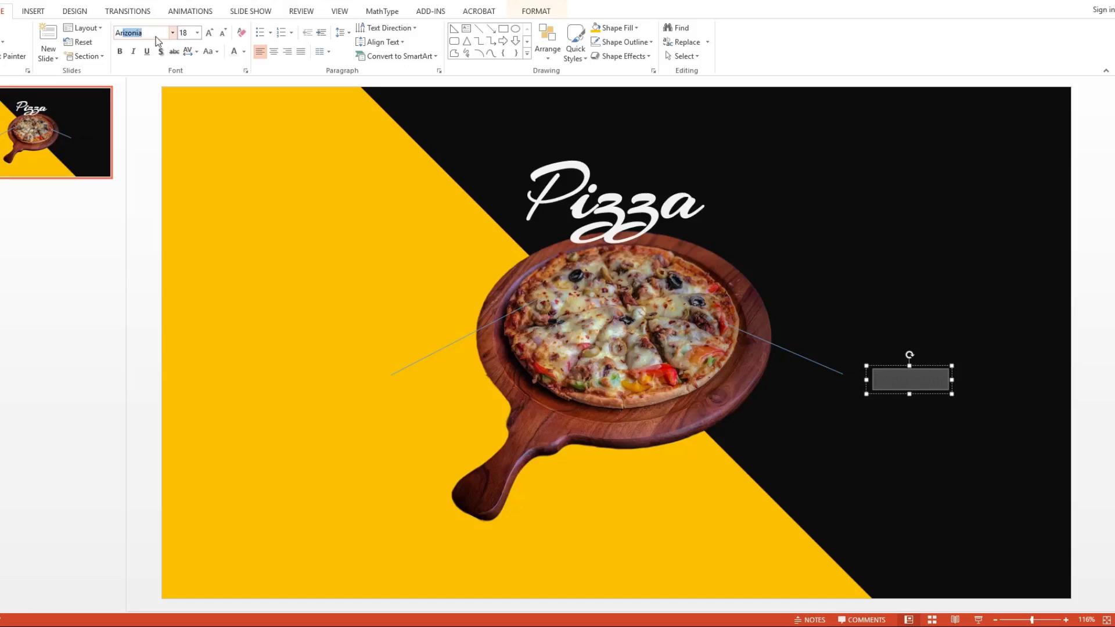
pyautogui.press('Return')
pyautogui.click(186, 33)
pyautogui.press('Return')
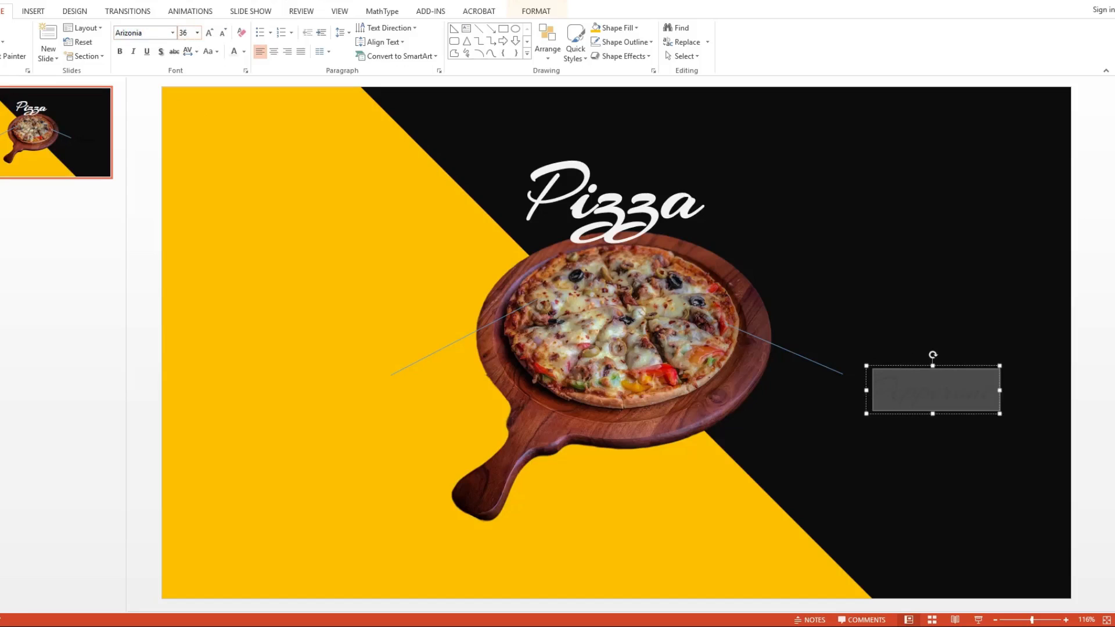
# Step: Apply the off-white font colour to the Pepperoni label and move it level with the end of its callout line
pyautogui.click(234, 52)
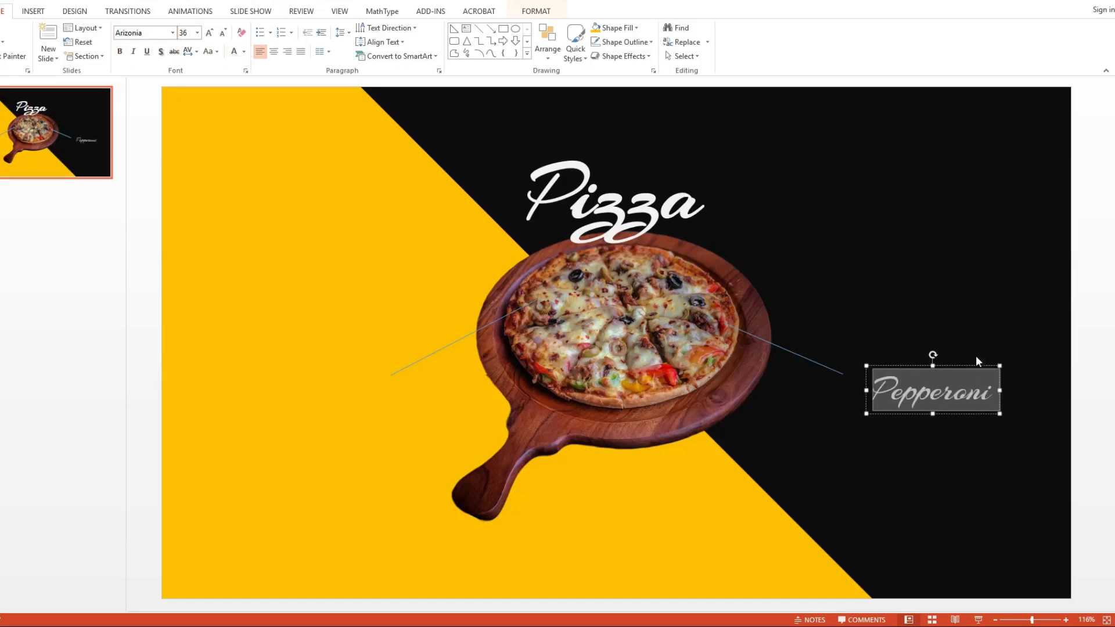
pyautogui.click(973, 361)
pyautogui.moveTo(973, 363); pyautogui.dragTo(966, 340)
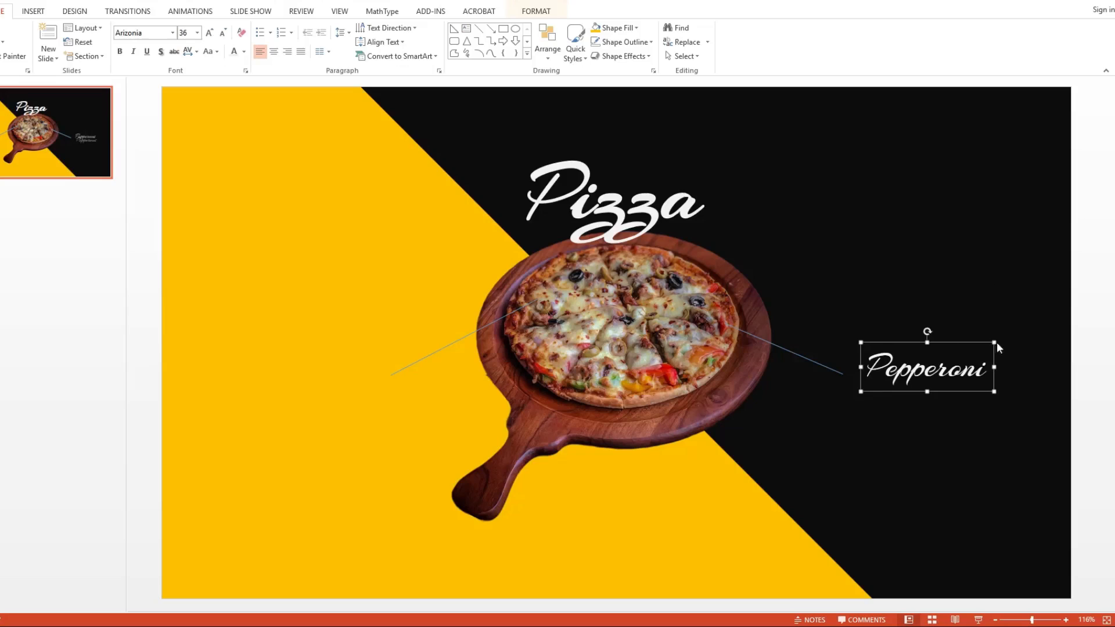
# Step: Set the outline weight of both callout lines to 1½ pt
pyautogui.click(811, 361)
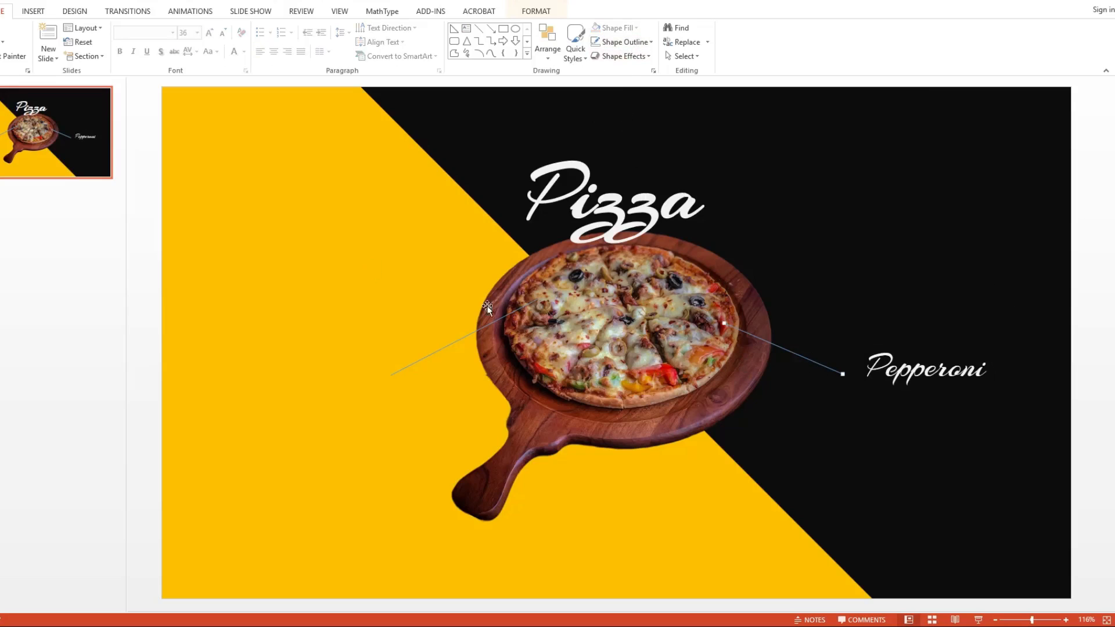
pyautogui.keyDown('shift'); pyautogui.click(469, 336); pyautogui.keyUp('shift')
pyautogui.click(615, 46)
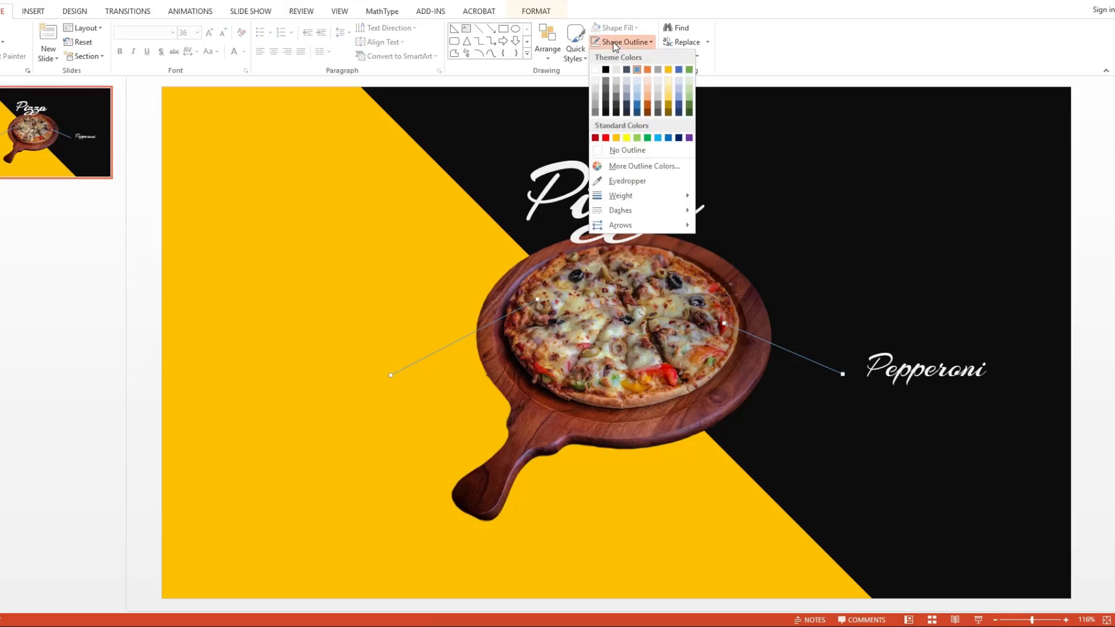
pyautogui.moveTo(651, 198)
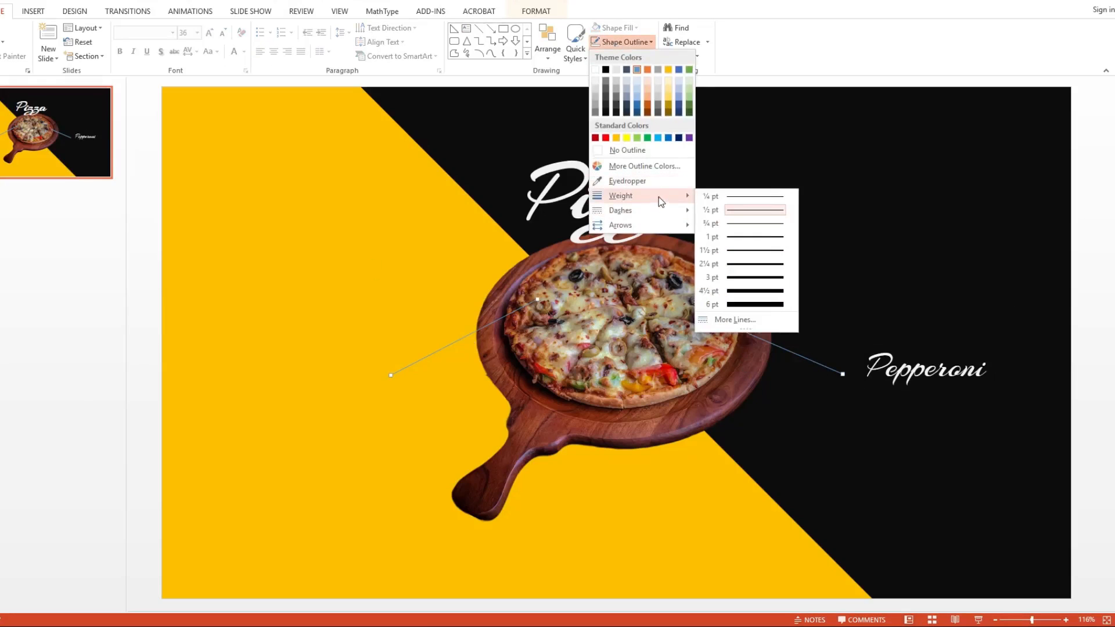
pyautogui.click(740, 258)
# Step: Colour the right callout line's outline off-white and the left callout line's outline near-black
pyautogui.click(831, 369)
pyautogui.click(626, 42)
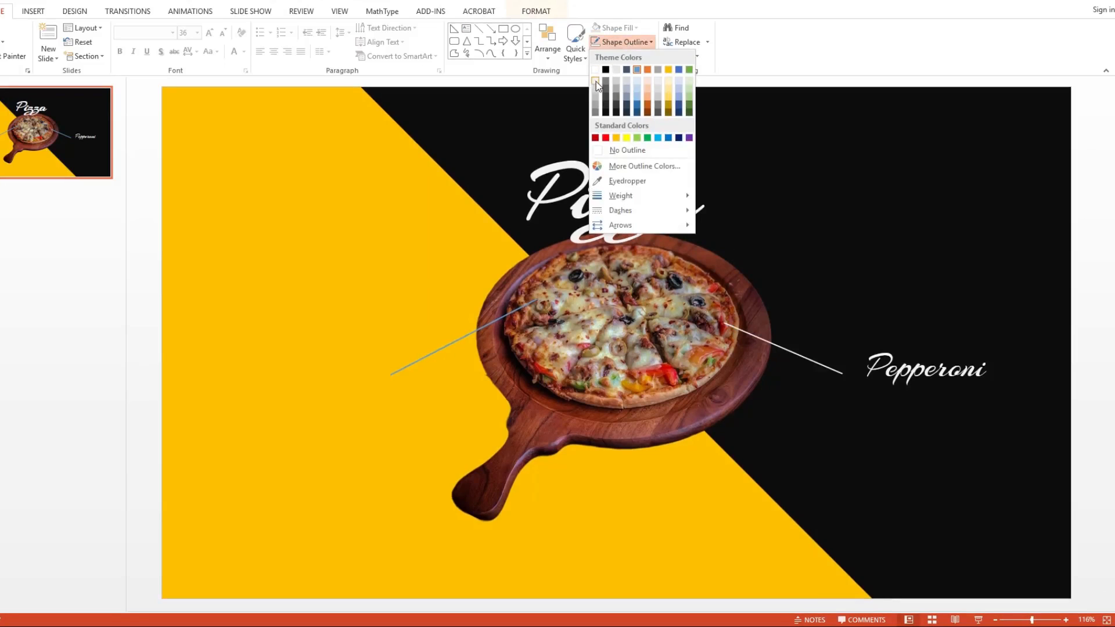
pyautogui.click(594, 81)
pyautogui.click(460, 337)
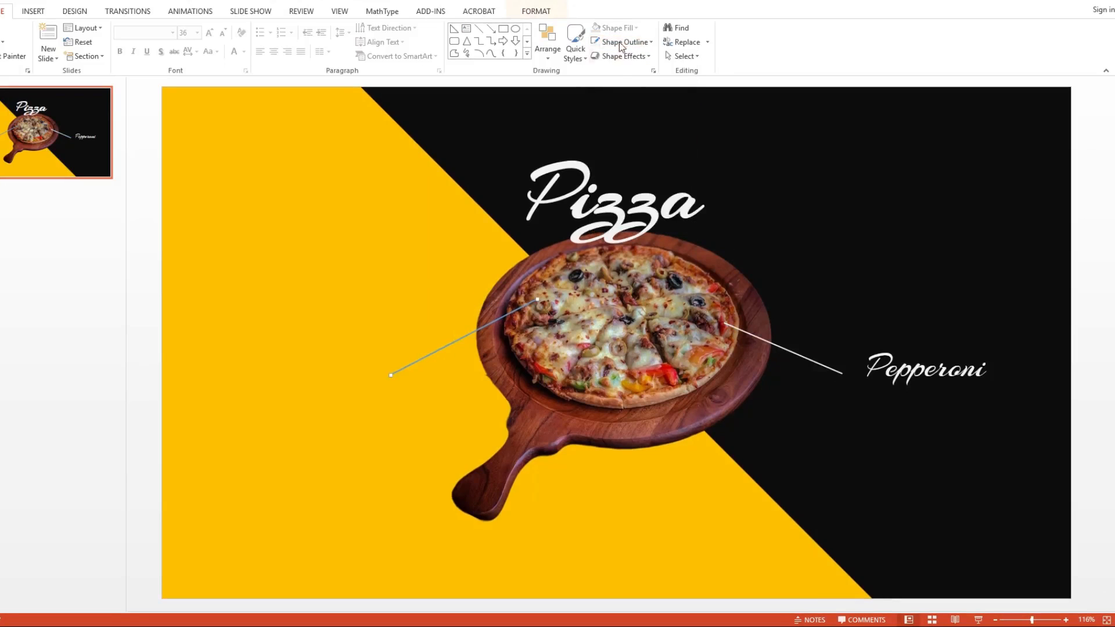
pyautogui.click(622, 41)
pyautogui.click(607, 113)
pyautogui.click(878, 223)
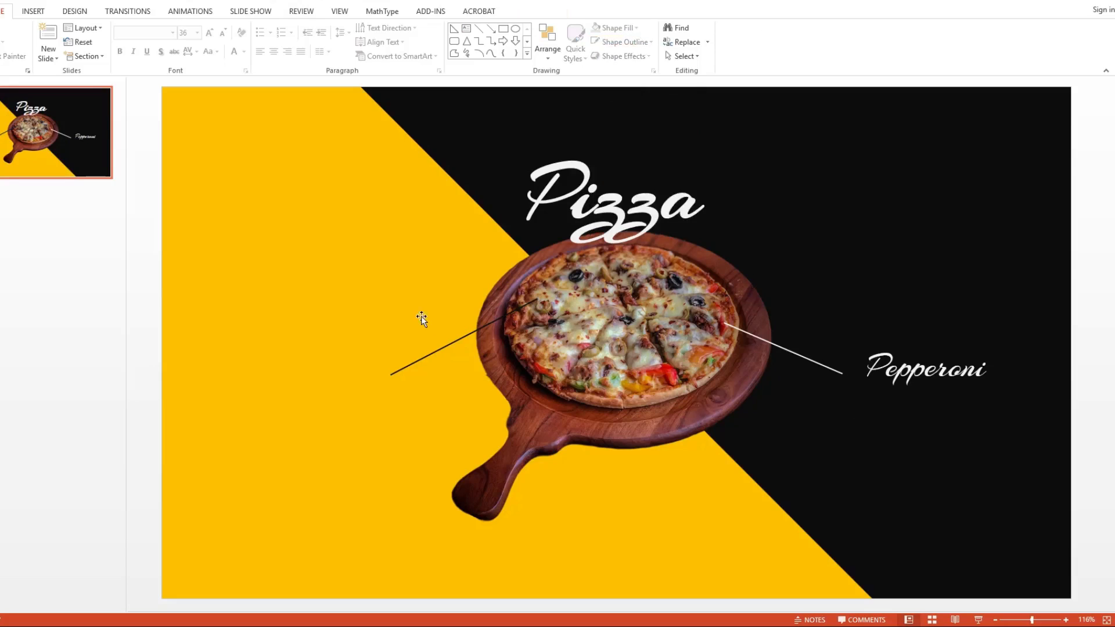
# Step: Duplicate the Pepperoni label, change the copy's text to "Mozzarella" and place it at the outer end of the left callout line
pyautogui.click(912, 369)
pyautogui.click(946, 339)
pyautogui.hotkey('ctrl', 'c')
pyautogui.hotkey('ctrl', 'v')
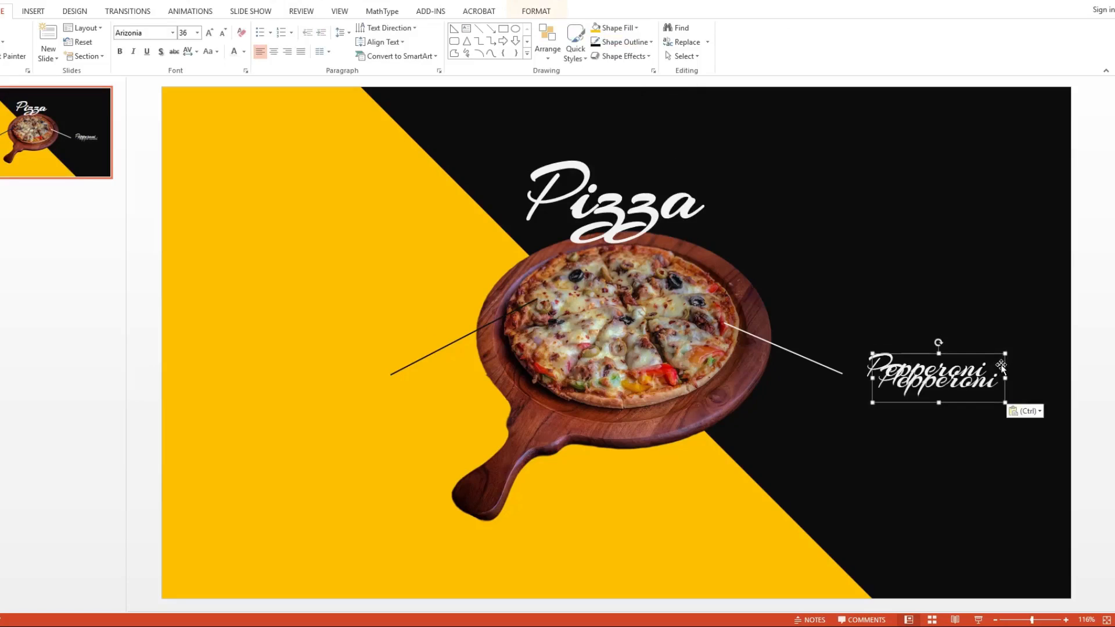
pyautogui.moveTo(963, 370); pyautogui.dragTo(384, 359)
pyautogui.doubleClick(349, 372)
pyautogui.write('Mozzarella')
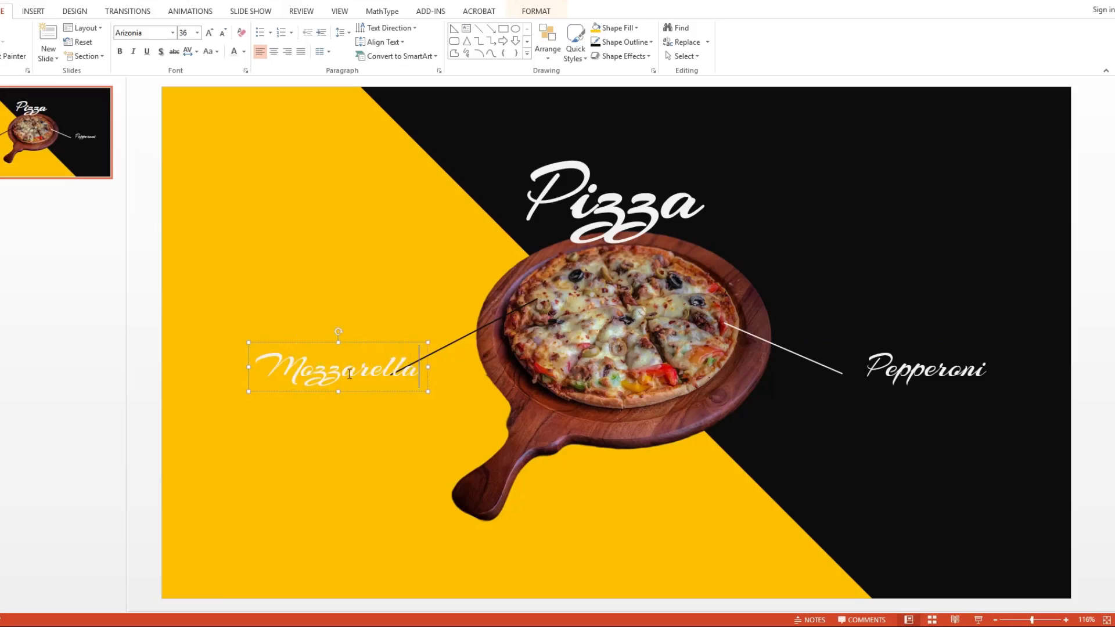
pyautogui.moveTo(427, 362); pyautogui.dragTo(384, 364)
# Step: Set the Mozzarella label's font colour to near-black
pyautogui.click(328, 367)
pyautogui.hotkey('ctrl', 'a')
pyautogui.click(244, 51)
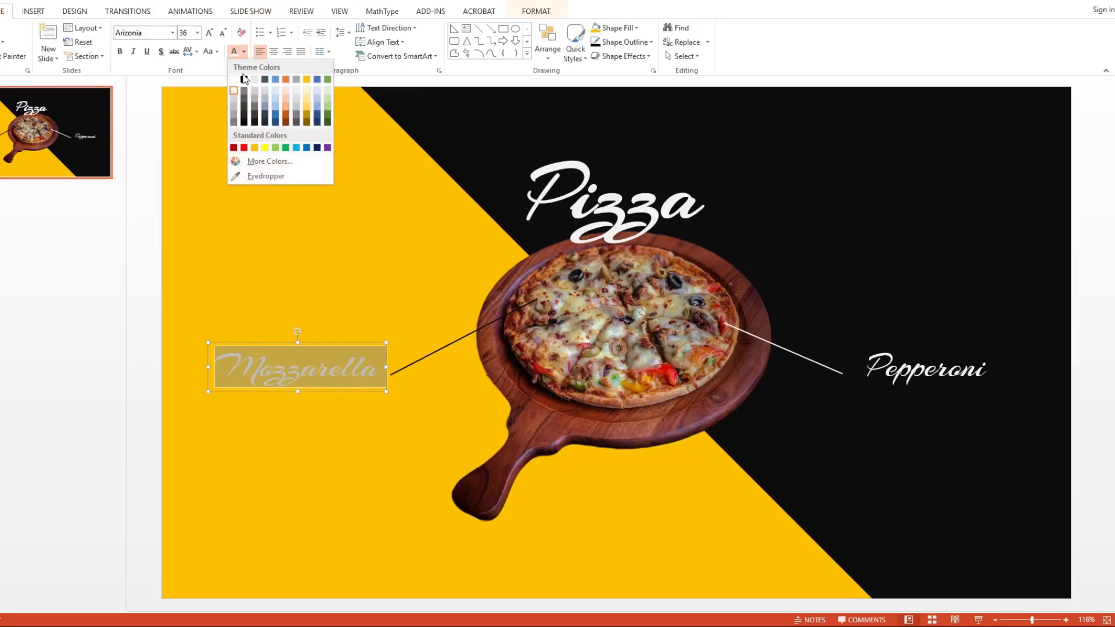
pyautogui.click(246, 126)
pyautogui.click(312, 213)
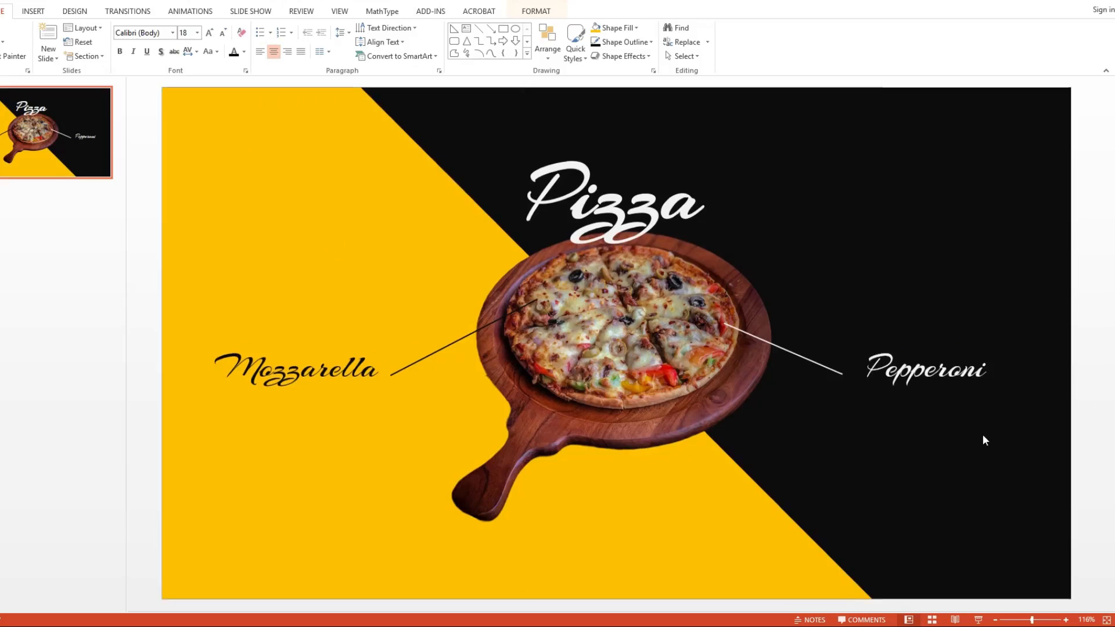
# Step: Insert a text box below the Pepperoni label
pyautogui.click(46, 14)
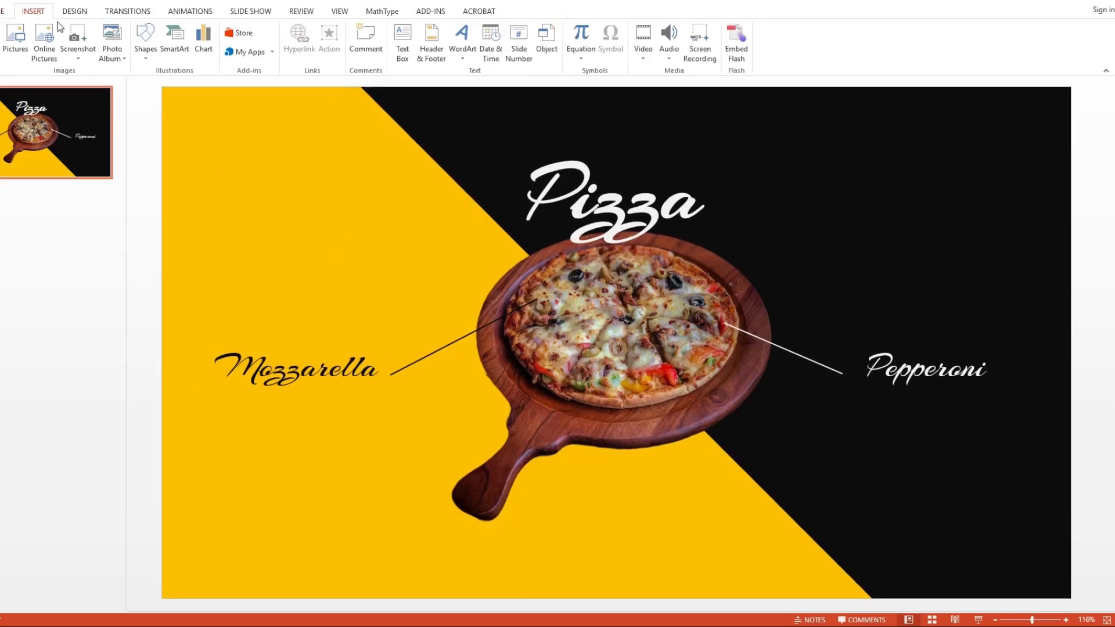
pyautogui.click(146, 46)
pyautogui.click(152, 85)
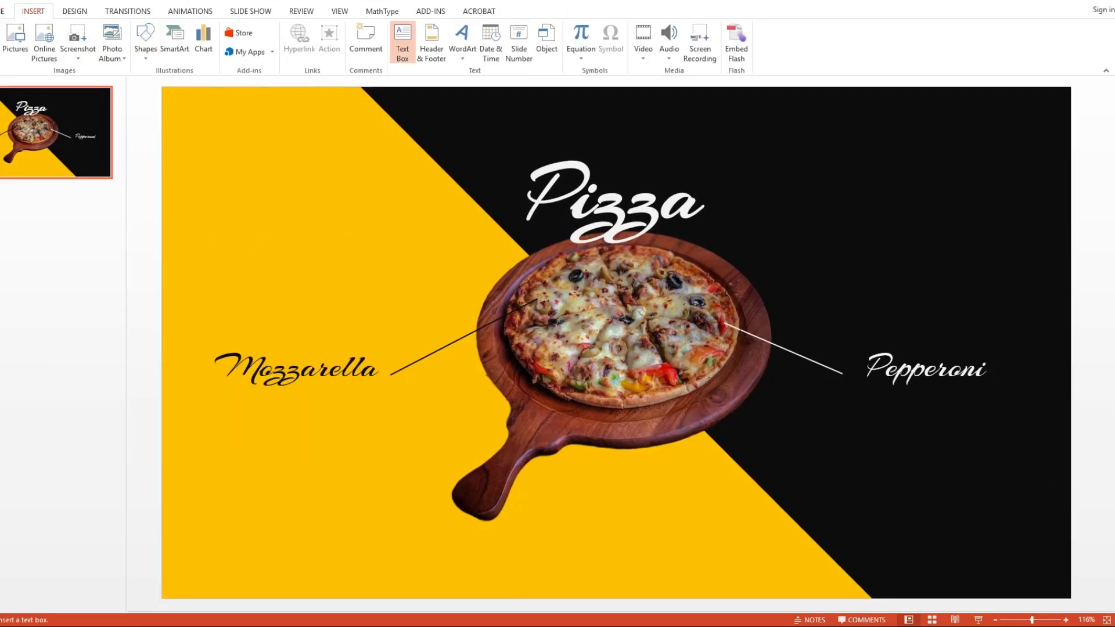
pyautogui.click(872, 409)
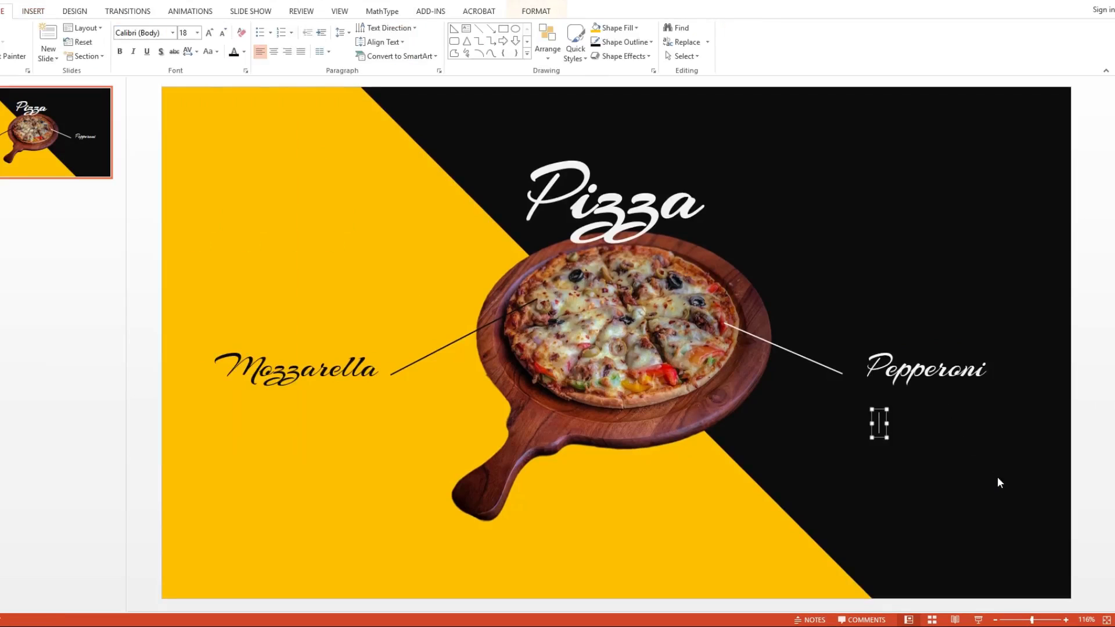
# Step: Enter "Untuk menambah kemantapan rasa yang enak nan joss!" in the new text box, narrowing the box so the text wraps within the slide
pyautogui.write('Untuk menambah k')
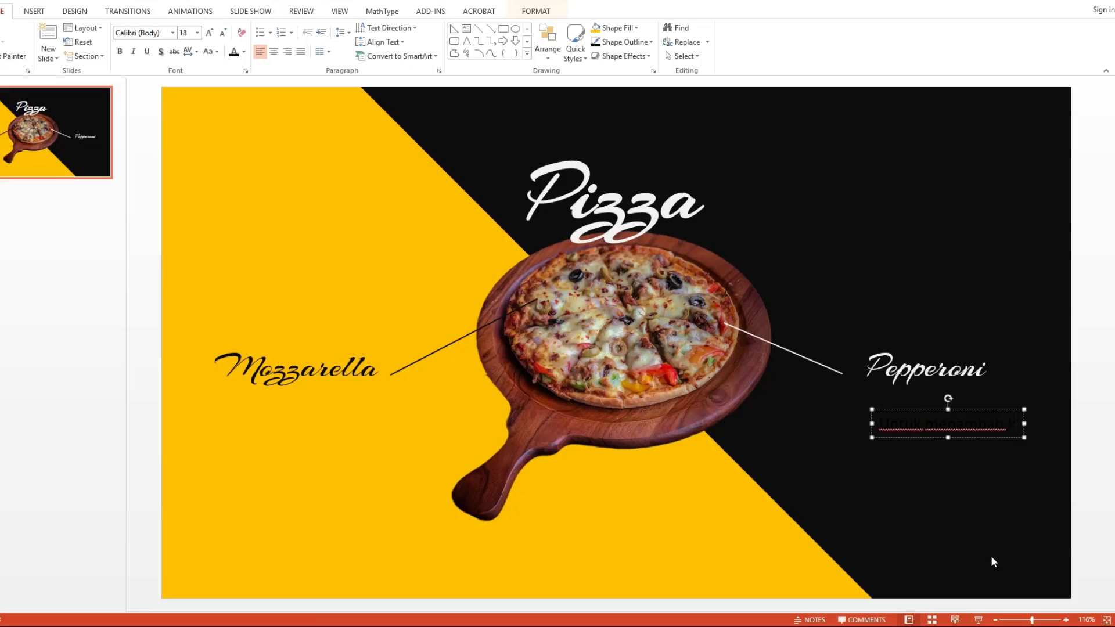
pyautogui.write('emantap')
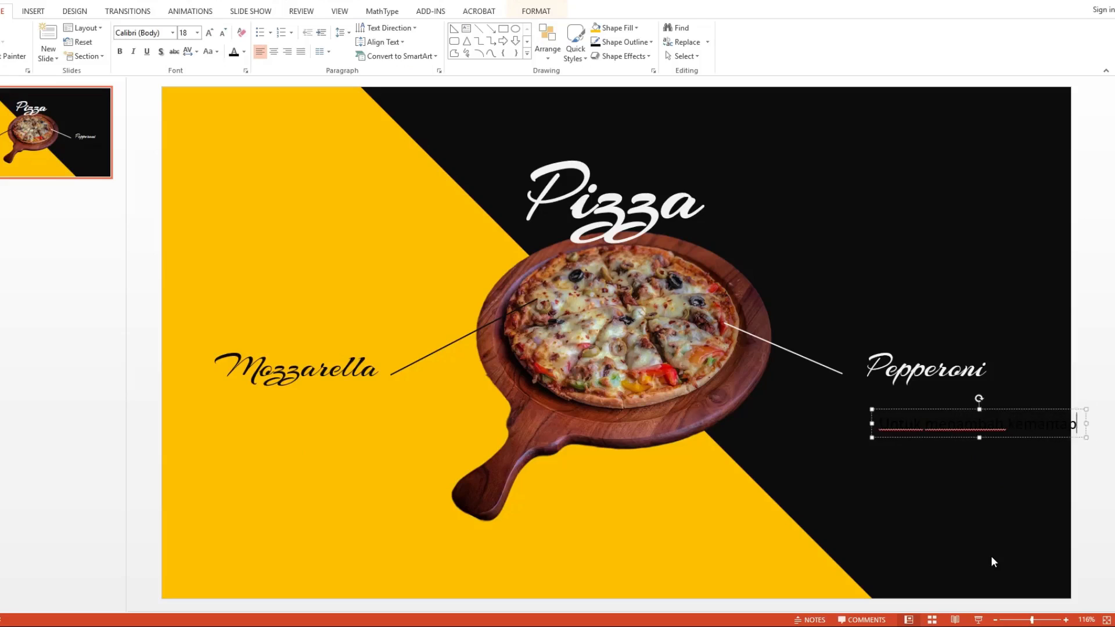
pyautogui.write('an')
pyautogui.moveTo(1095, 425); pyautogui.dragTo(1017, 425)
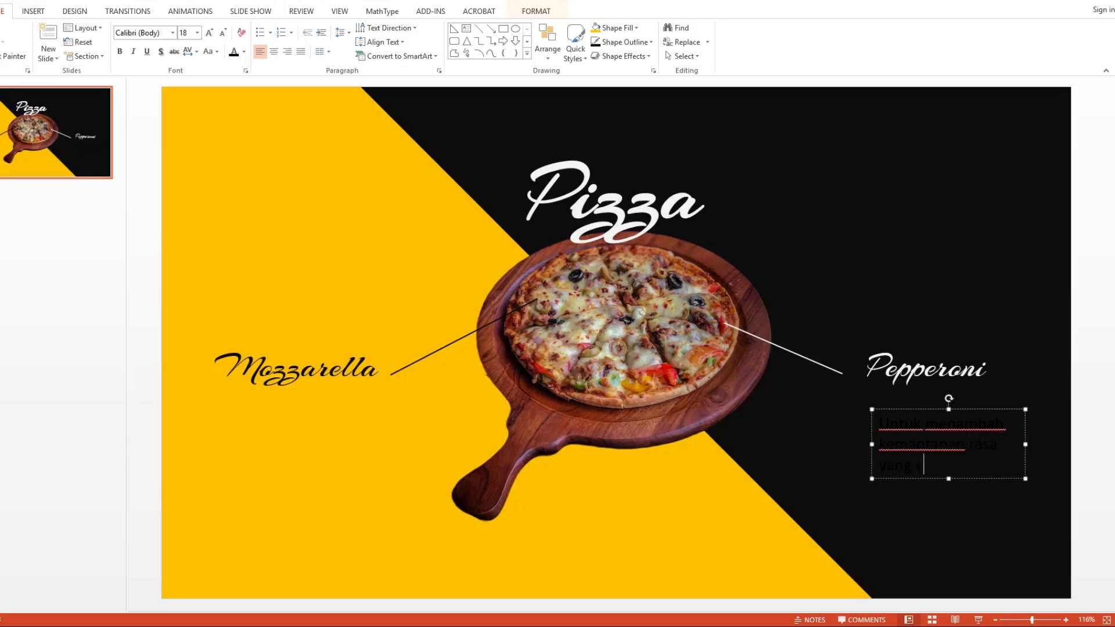
pyautogui.write('nan josss!')
pyautogui.press('Left')
pyautogui.press('Left')
pyautogui.press('BackSpace')
# Step: Format the Pepperoni description in Poppins at size 16 with the off-white font colour
pyautogui.hotkey('ctrl', 'a')
pyautogui.click(148, 32)
pyautogui.write('Poppins')
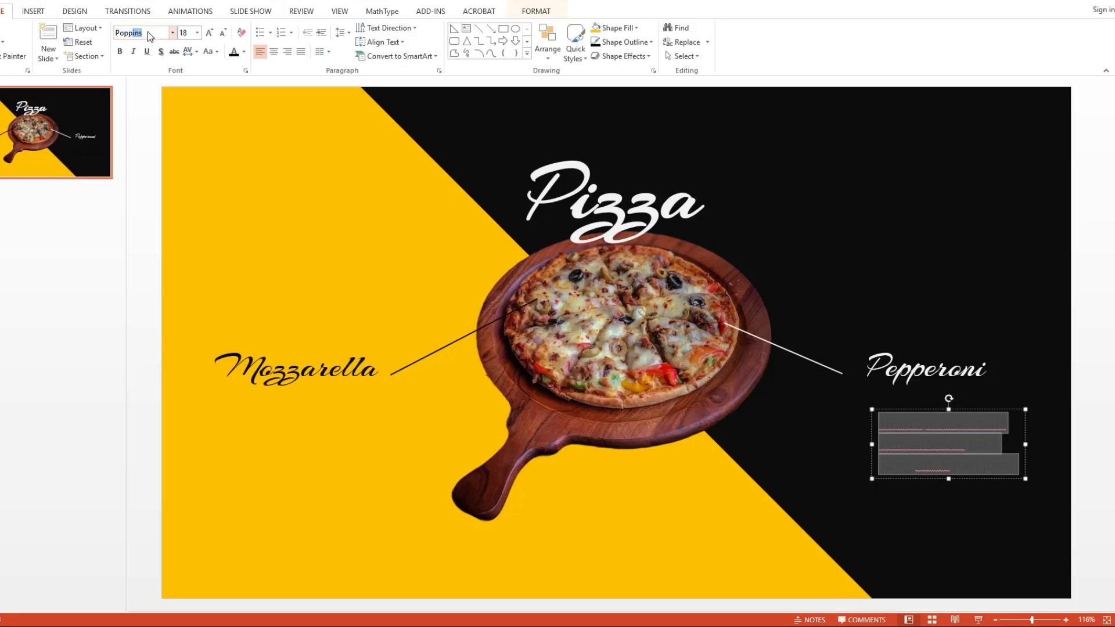
pyautogui.press('Return')
pyautogui.click(186, 34)
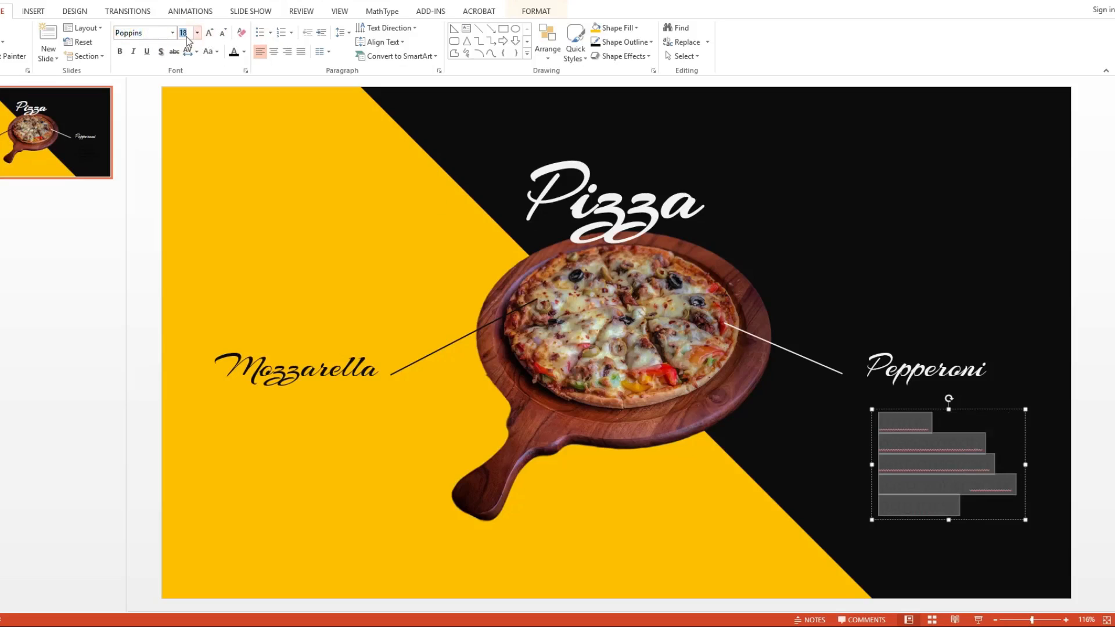
pyautogui.write('16')
pyautogui.press('Return')
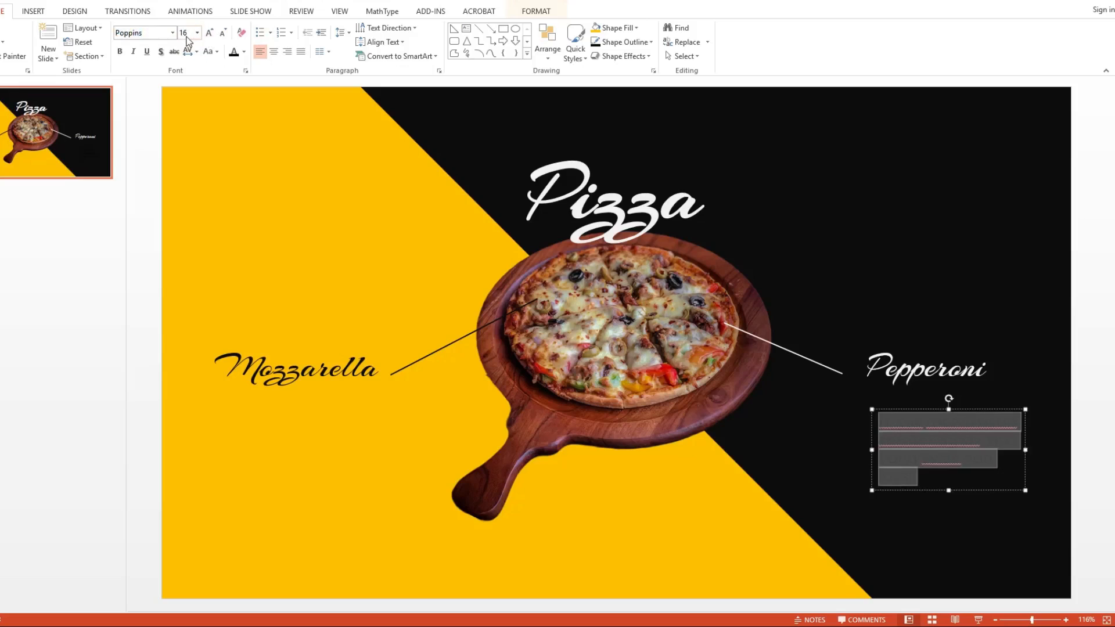
pyautogui.click(244, 51)
pyautogui.click(237, 83)
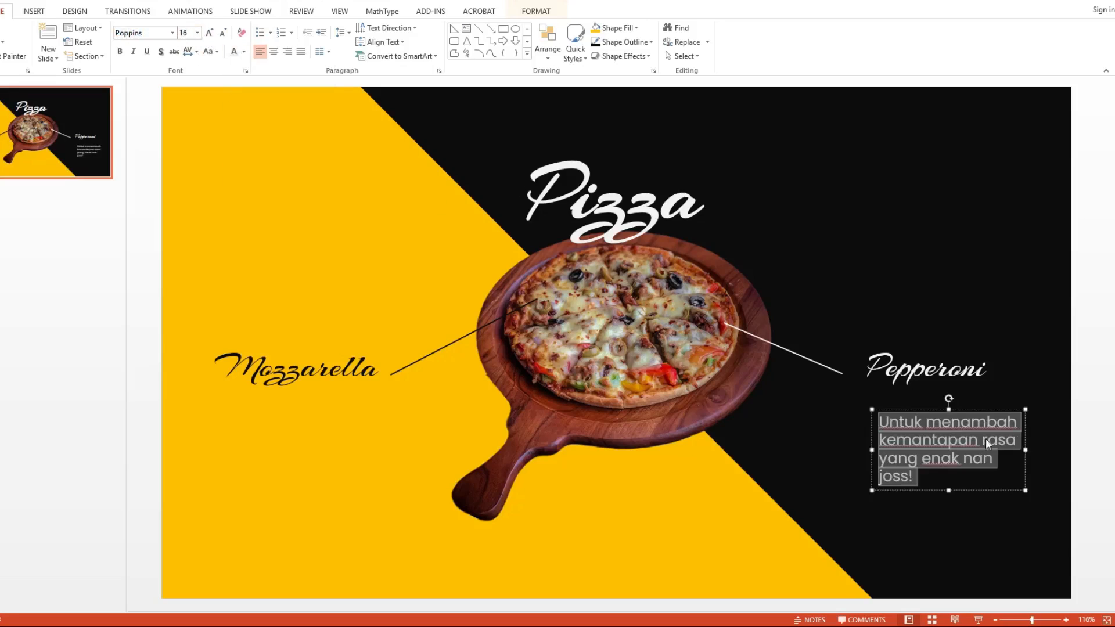
# Step: Widen the Pepperoni description to fit three lines, align it under its label and lower the label slightly to close the gap
pyautogui.click(1006, 440)
pyautogui.moveTo(1026, 449); pyautogui.dragTo(1050, 449)
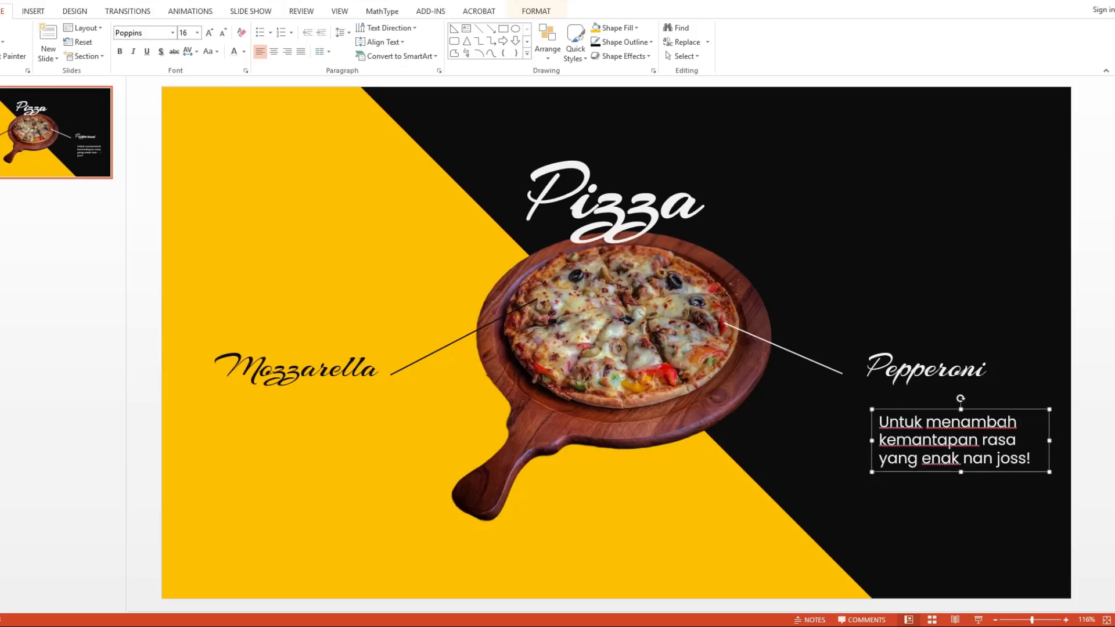
pyautogui.moveTo(984, 409); pyautogui.dragTo(970, 387)
pyautogui.keyDown('shift'); pyautogui.click(950, 377); pyautogui.keyUp('shift')
pyautogui.moveTo(951, 343); pyautogui.dragTo(950, 351)
pyautogui.click(962, 448)
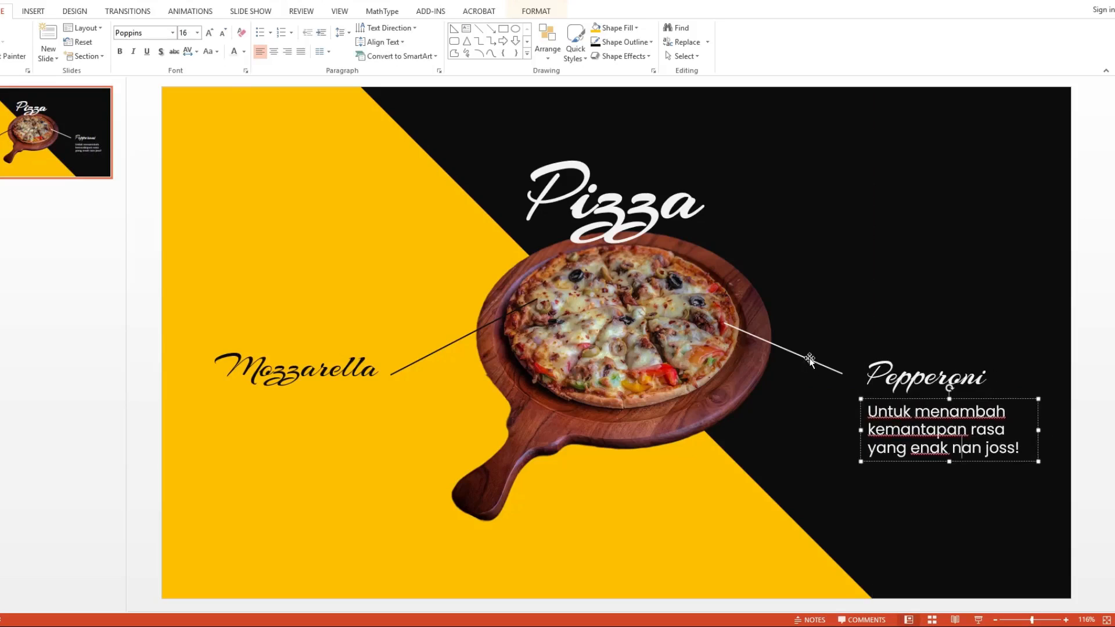
# Step: Shorten the right callout line and shift the Pepperoni label and description together towards its new end
pyautogui.click(844, 374)
pyautogui.moveTo(842, 374); pyautogui.dragTo(812, 375)
pyautogui.click(922, 377)
pyautogui.keyDown('shift'); pyautogui.click(932, 427); pyautogui.keyUp('shift')
pyautogui.moveTo(937, 353); pyautogui.dragTo(904, 352)
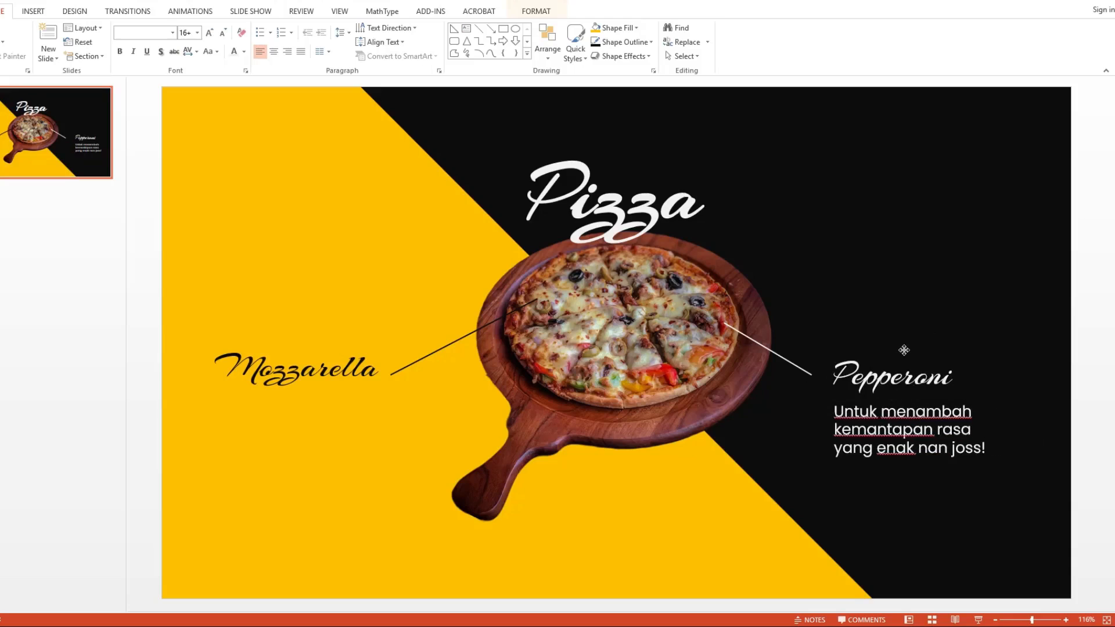
# Step: Raise the Pepperoni label and description together until the label is level with the Mozzarella label
pyautogui.click(933, 305)
pyautogui.click(916, 376)
pyautogui.keyDown('shift'); pyautogui.click(921, 411); pyautogui.keyUp('shift')
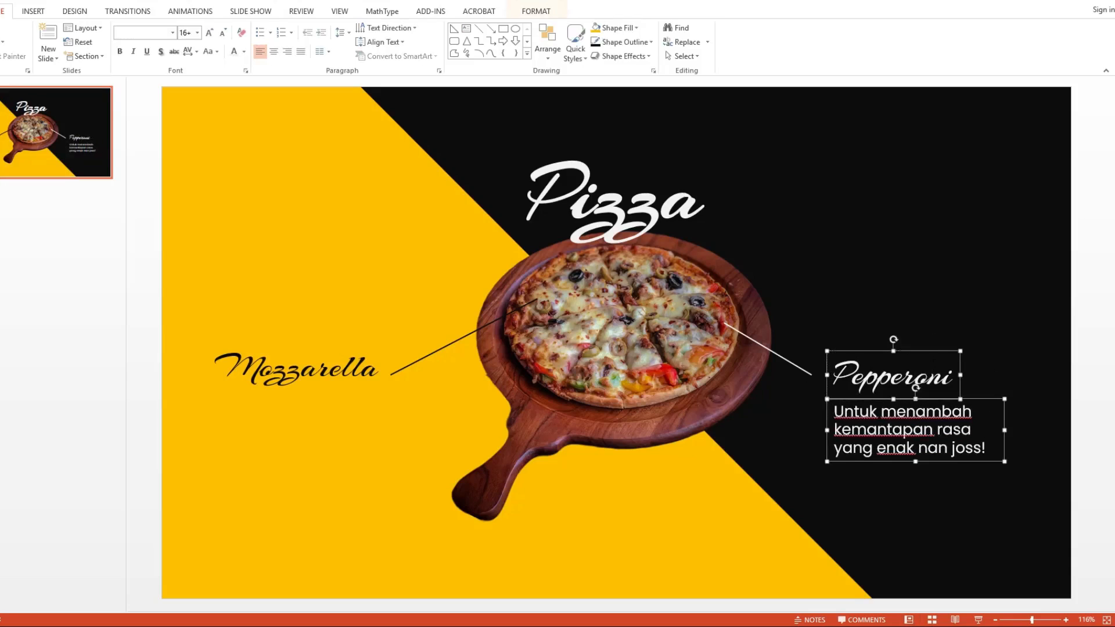
pyautogui.moveTo(931, 349); pyautogui.dragTo(930, 340)
pyautogui.click(988, 312)
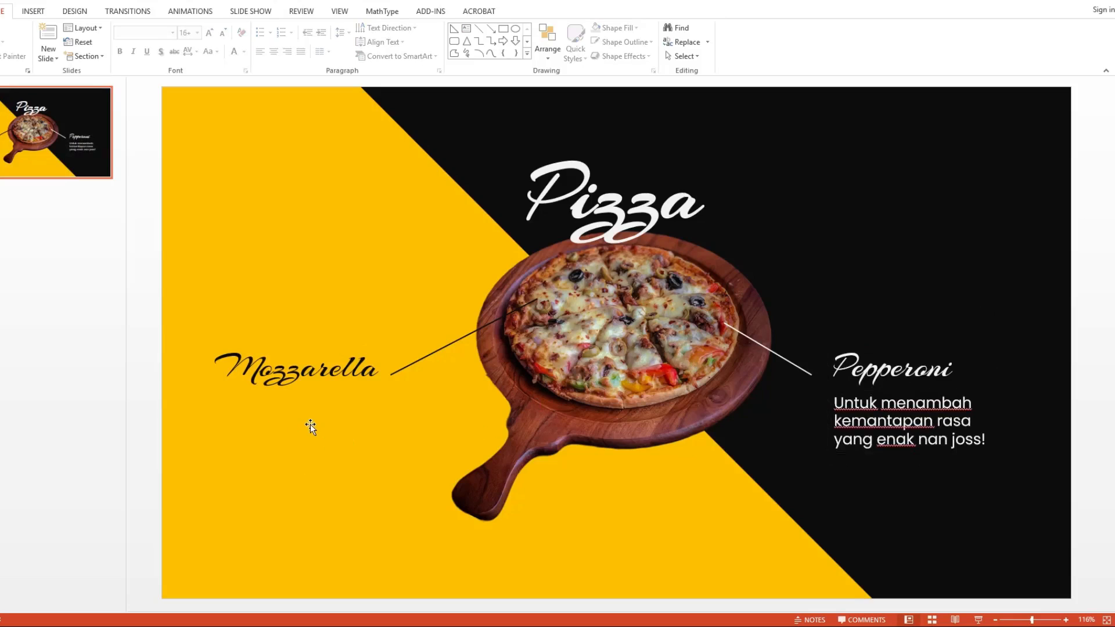
pyautogui.click(38, 17)
pyautogui.click(402, 46)
pyautogui.click(282, 426)
# Step: Copy the Pepperoni description and place the duplicate directly under the Mozzarella label
pyautogui.click(923, 423)
pyautogui.click(967, 398)
pyautogui.hotkey('ctrl', 'c')
pyautogui.hotkey('ctrl', 'v')
pyautogui.moveTo(1006, 418); pyautogui.dragTo(389, 406)
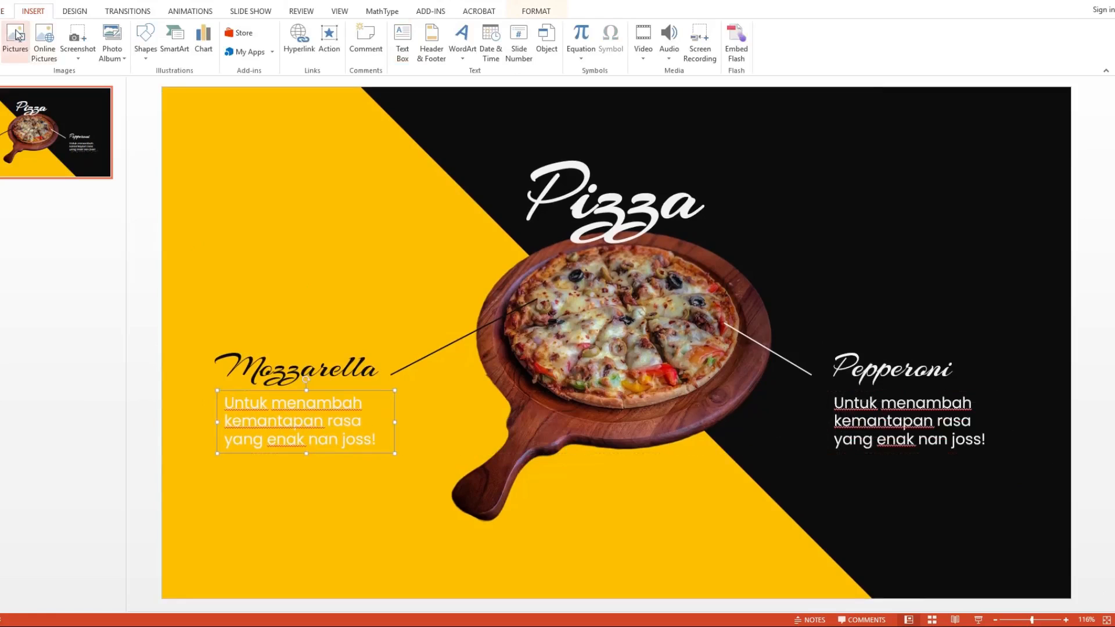
# Step: Set the font colour of the description under Mozzarella to near-black
pyautogui.click(2, 13)
pyautogui.click(243, 52)
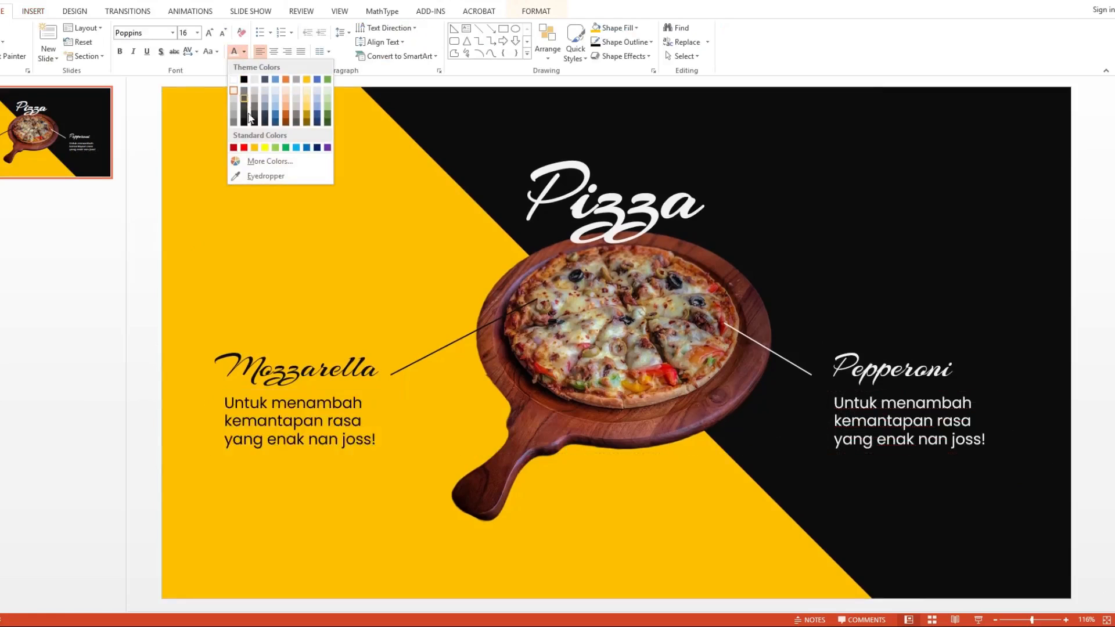
pyautogui.click(251, 131)
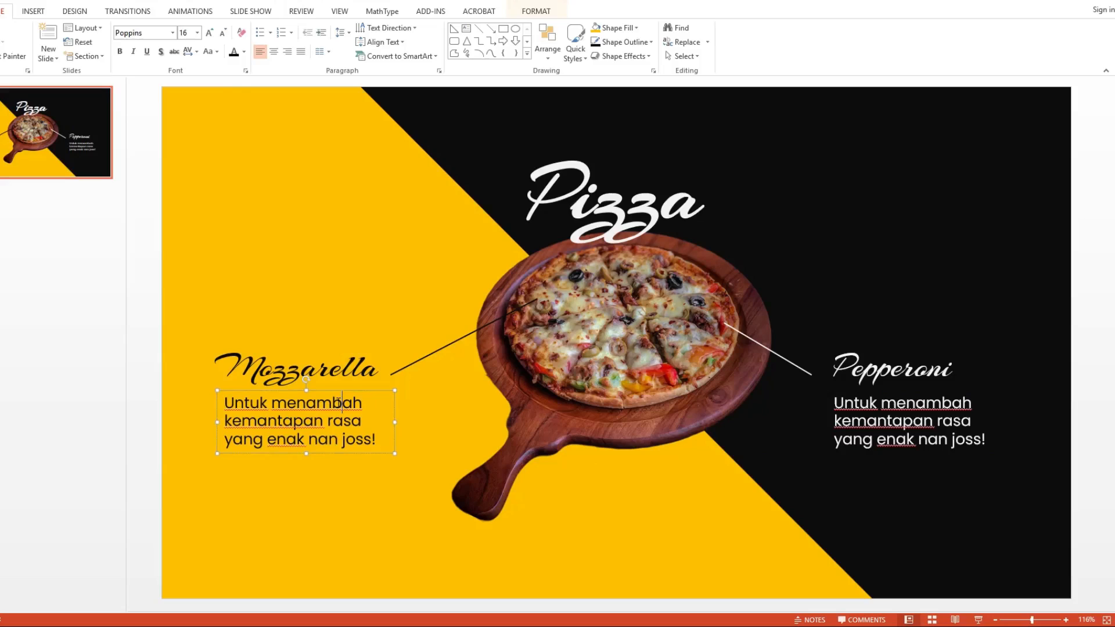
# Step: Replace the Mozzarella description's text with "Aroma dan teksturnya memikat segala kalangan"
pyautogui.hotkey('ctrl', 'a')
pyautogui.write('Aar')
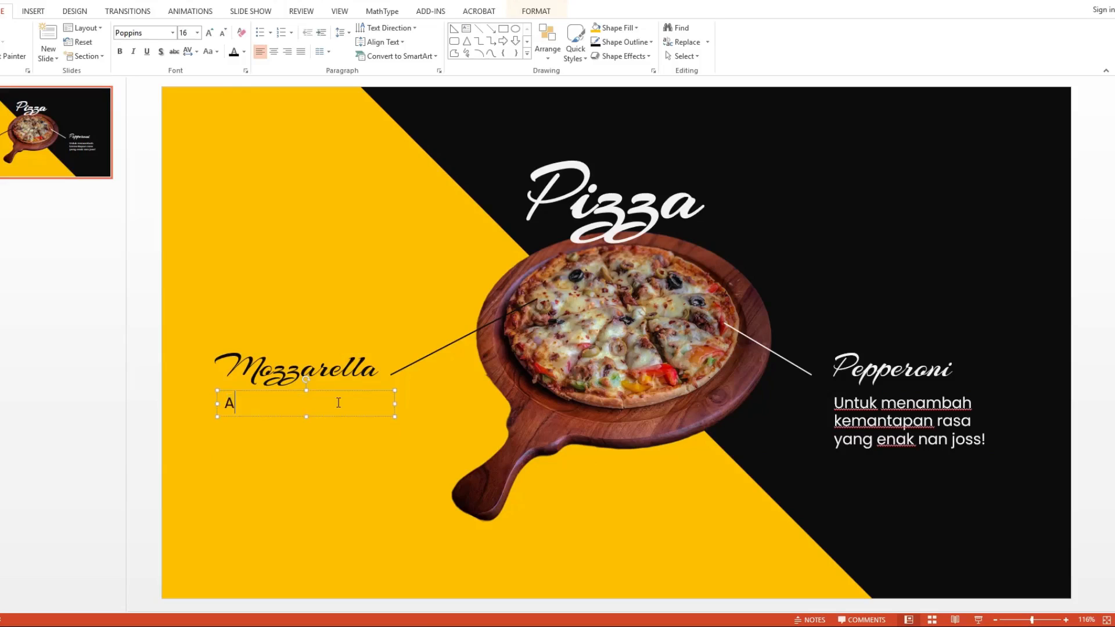
pyautogui.press('BackSpace')
pyautogui.press('BackSpace')
pyautogui.write('roma dan te')
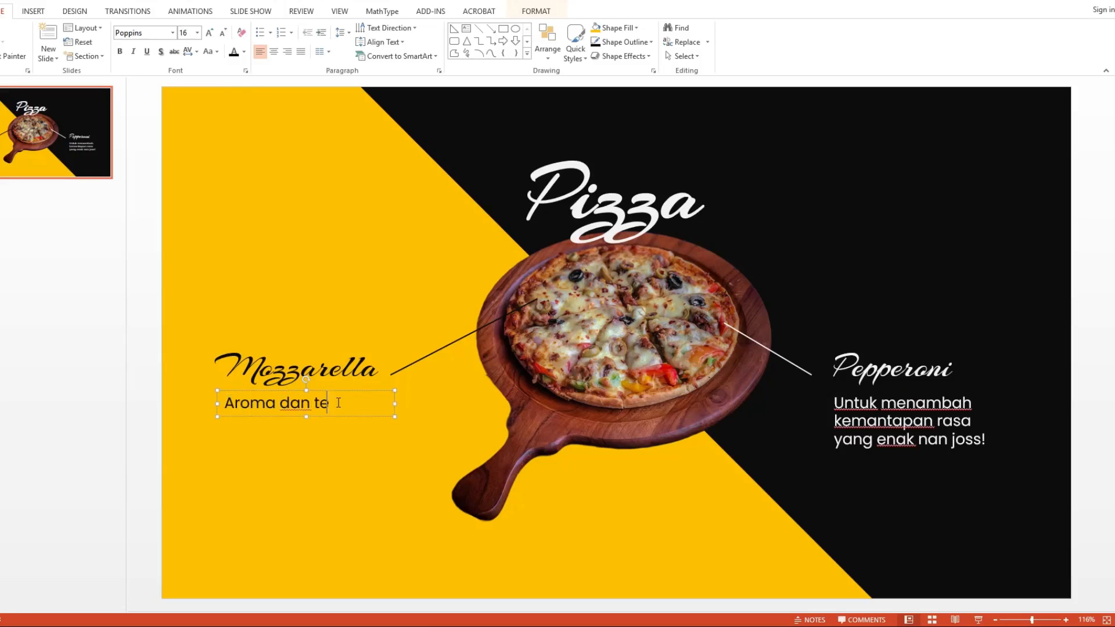
pyautogui.write('ksturnya memikat segala kalangan')
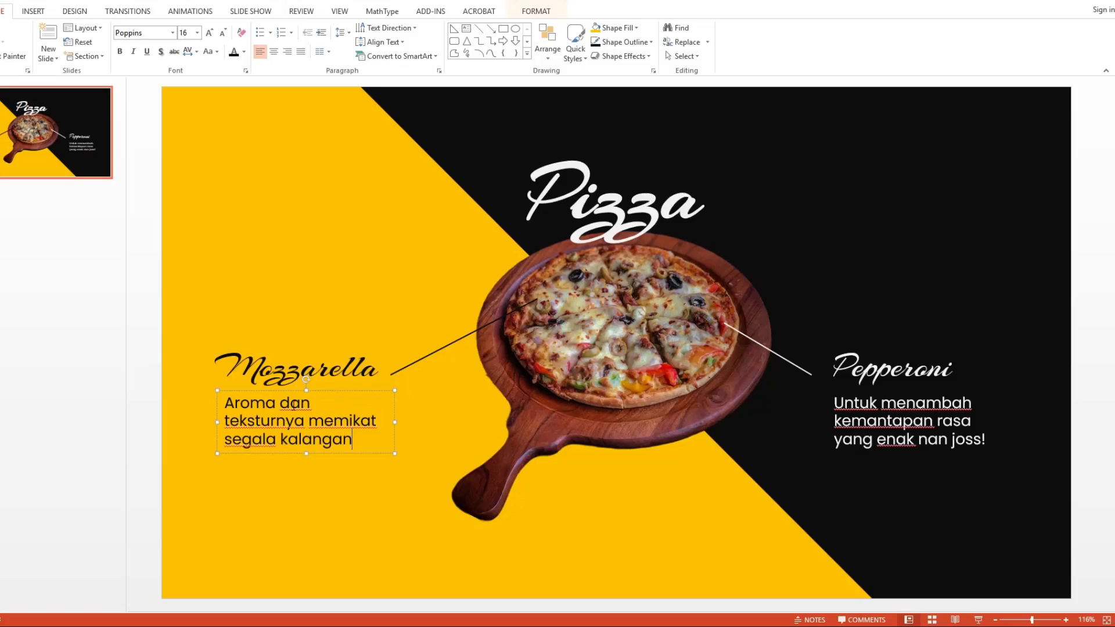
pyautogui.write('yab')
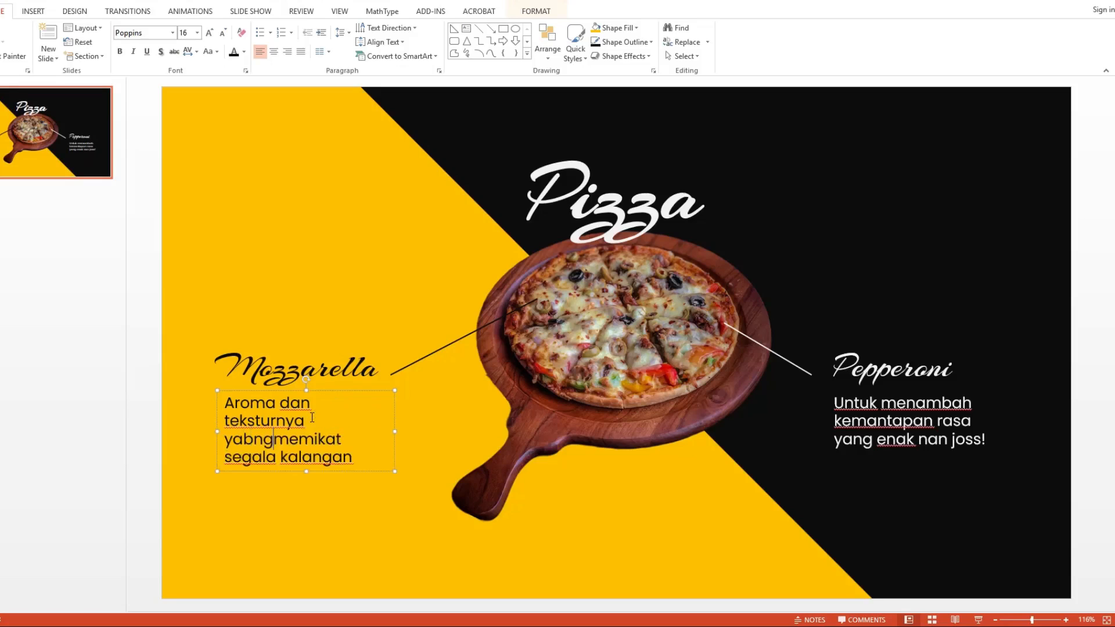
# Step: Insert "yang yoi" before "memikat", end the Mozzarella description with a full stop and widen its box to fit three lines
pyautogui.press('BackSpace')
pyautogui.write('ng yoi ')
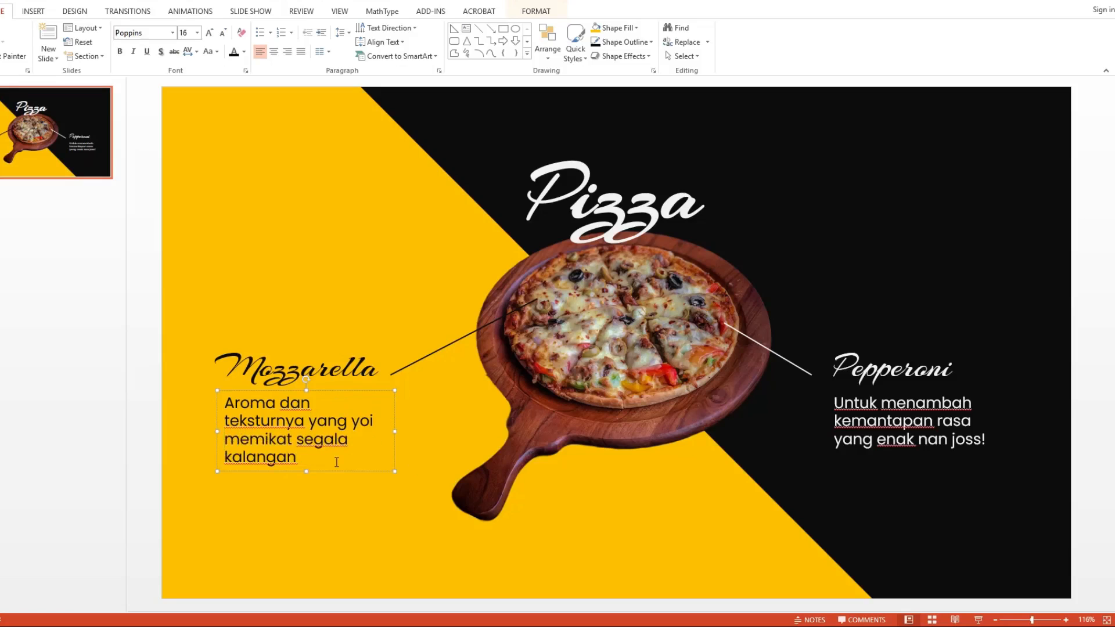
pyautogui.write('.')
pyautogui.moveTo(395, 432)
pyautogui.mouseDown()
pyautogui.moveTo(428, 433)
pyautogui.moveTo(412, 431)
pyautogui.mouseUp()
# Step: Insert "yoi" after "rasa" in the Pepperoni description and widen its box to keep three lines
pyautogui.click(943, 423)
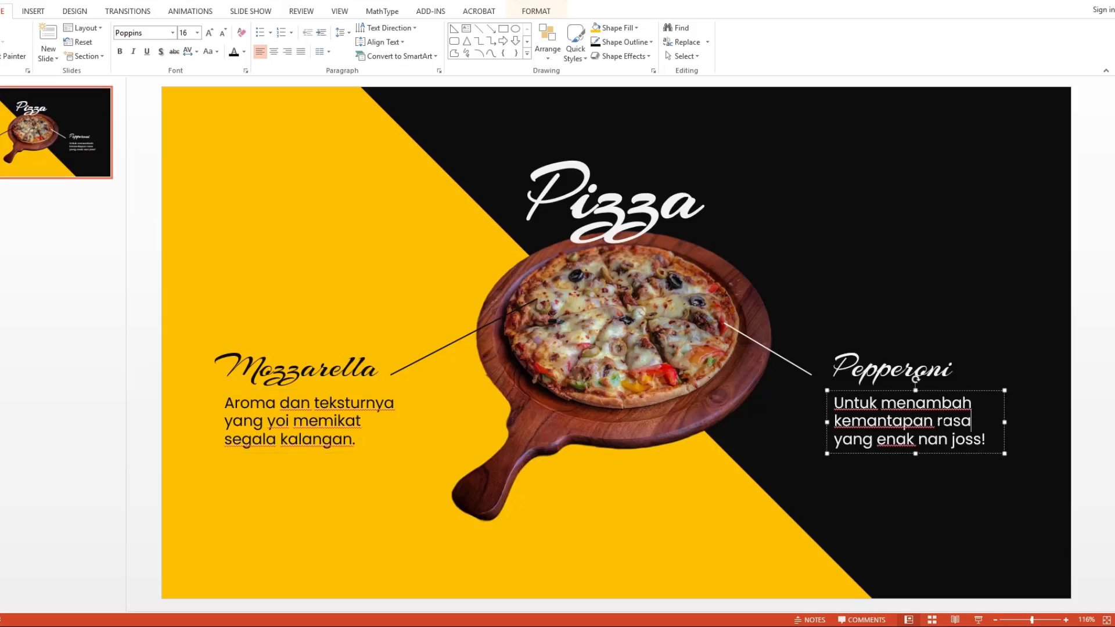
pyautogui.write('yoi')
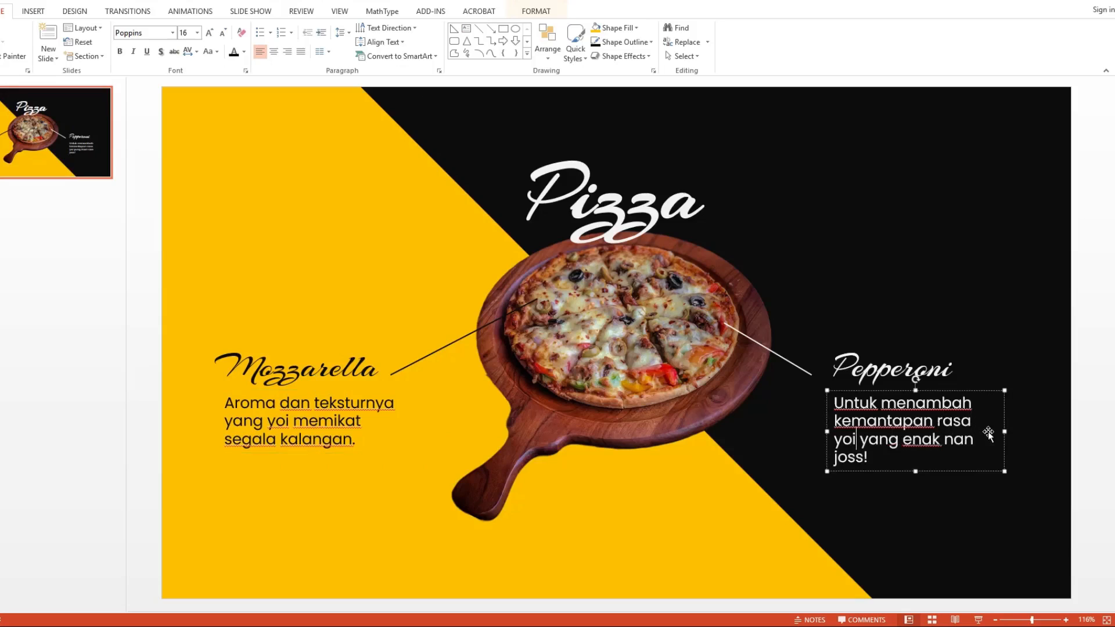
pyautogui.moveTo(1005, 431); pyautogui.dragTo(1021, 430)
pyautogui.click(1024, 365)
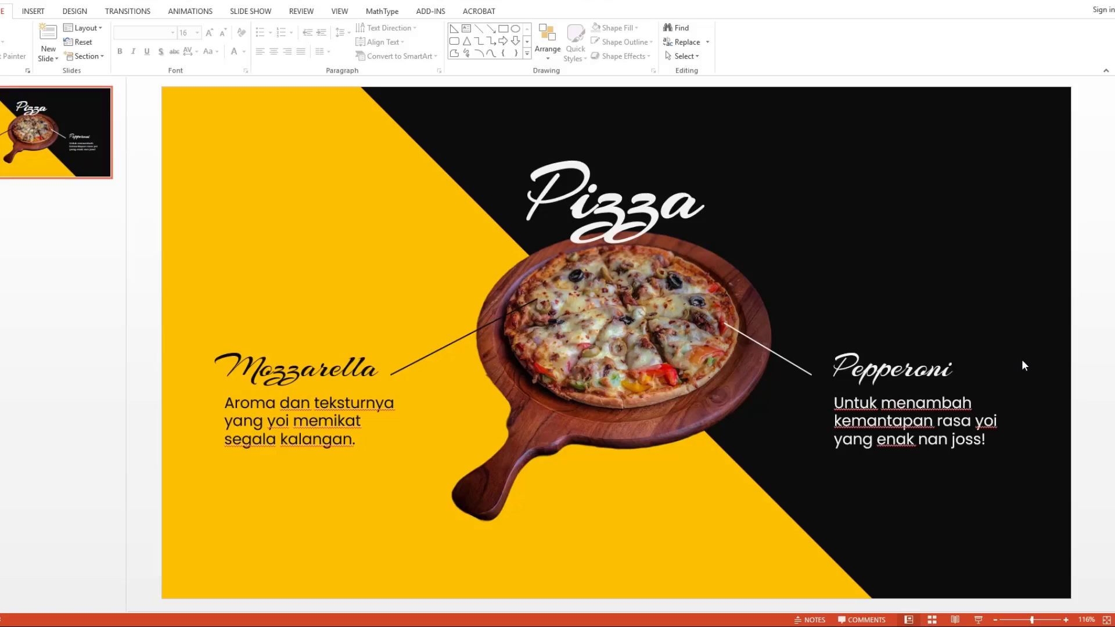
# Step: Duplicate the Mozzarella description into the lower-left corner of the slide
pyautogui.click(300, 400)
pyautogui.moveTo(308, 395); pyautogui.dragTo(376, 525)
pyautogui.click(378, 490)
pyautogui.click(911, 231)
# Step: Replace the duplicated text with an image credit: "Gambar:" on the first line, the photographer's name and "- Unsplash" below
pyautogui.click(278, 561)
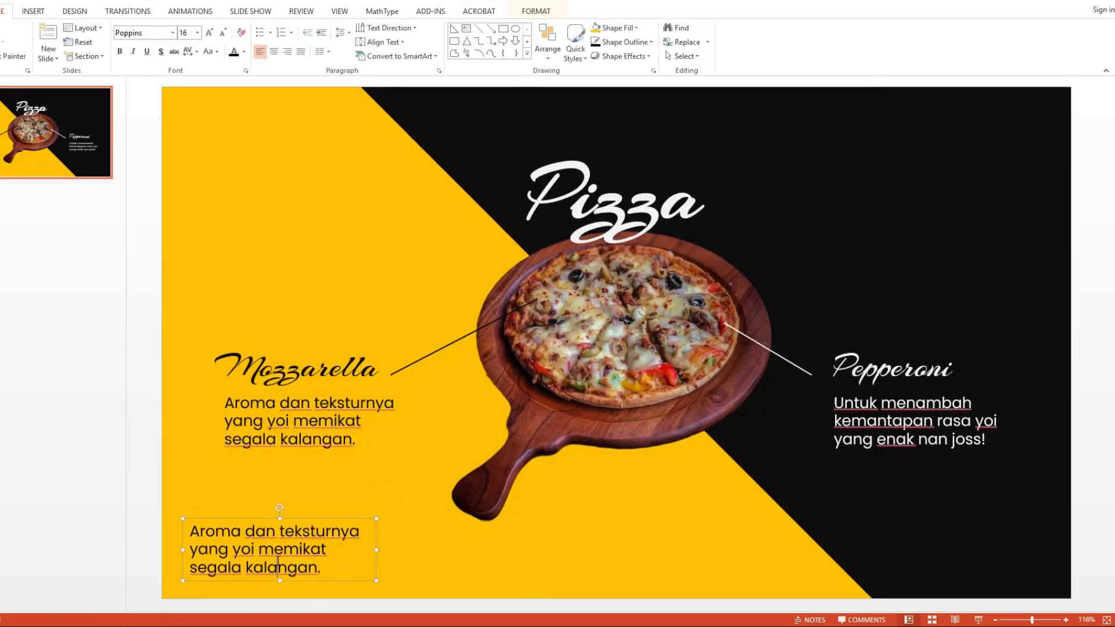
pyautogui.hotkey('ctrl', 'a')
pyautogui.write('Gambar:')
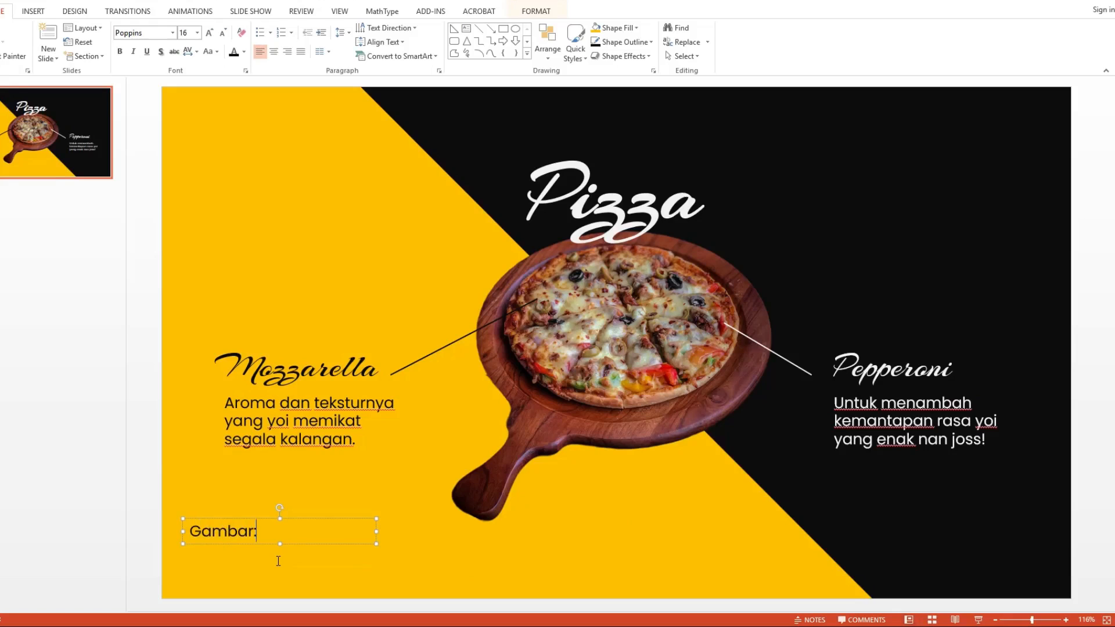
pyautogui.press('Return')
pyautogui.write('Saha')
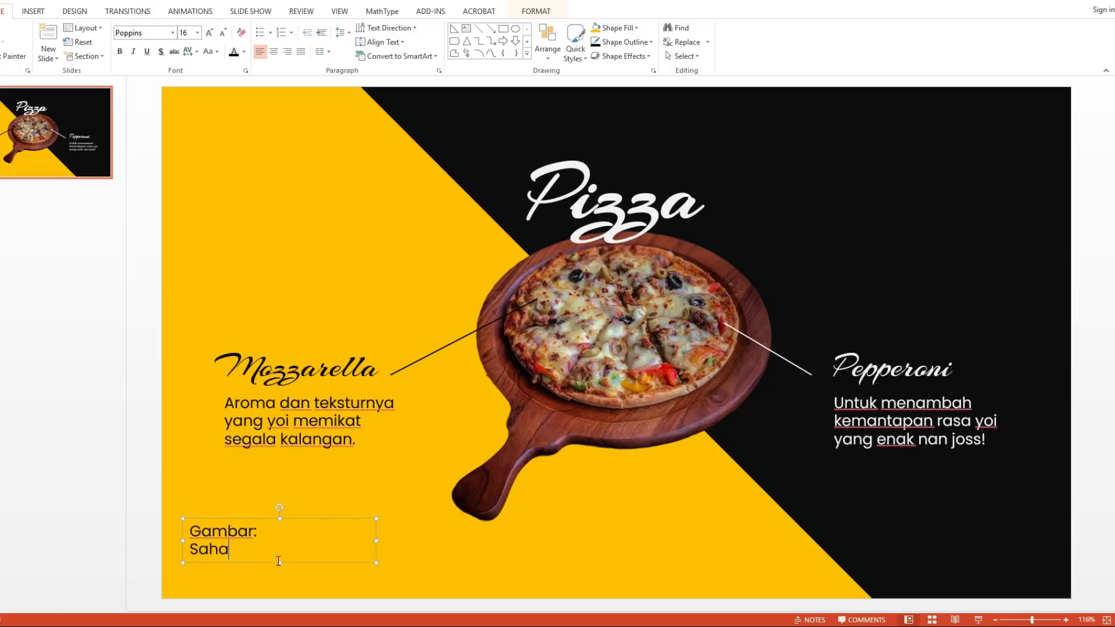
pyautogui.write('l Hameed - Unsplash')
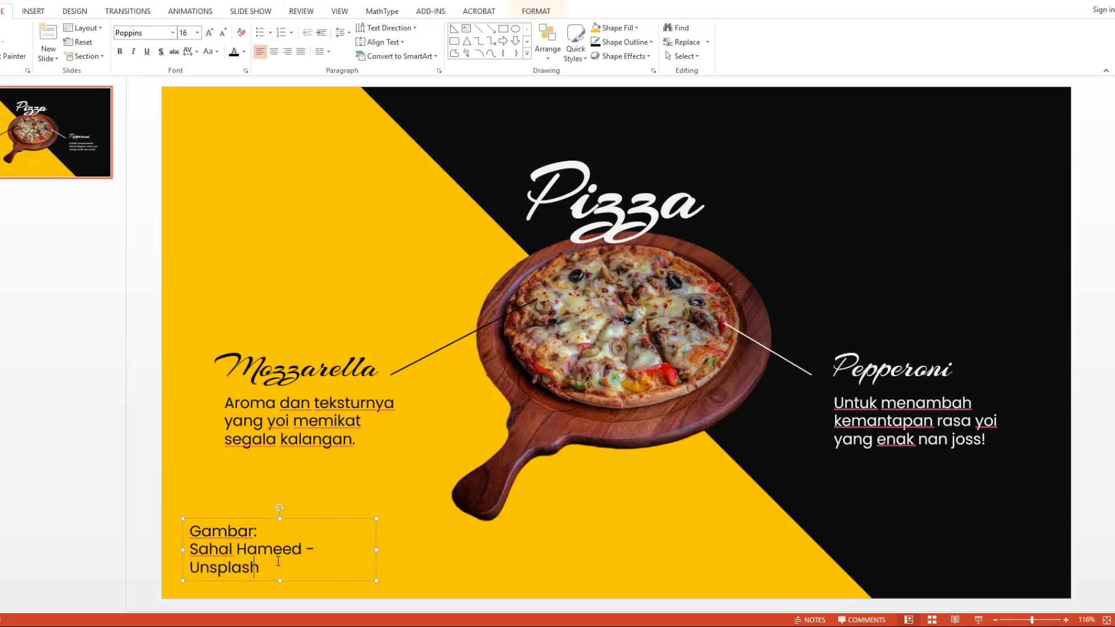
# Step: Format the image credit as 12 pt italic and move it closer to the slide's lower-left corner
pyautogui.hotkey('ctrl', 'a')
pyautogui.click(185, 33)
pyautogui.write('12')
pyautogui.press('Return')
pyautogui.hotkey('ctrl', 'i')
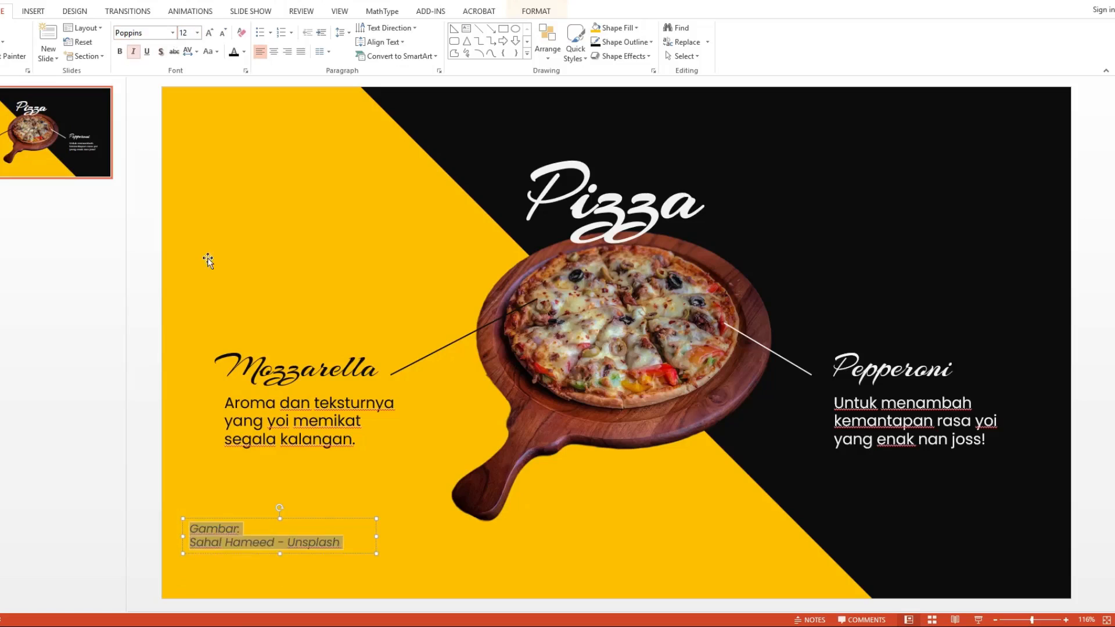
pyautogui.moveTo(257, 517); pyautogui.dragTo(242, 552)
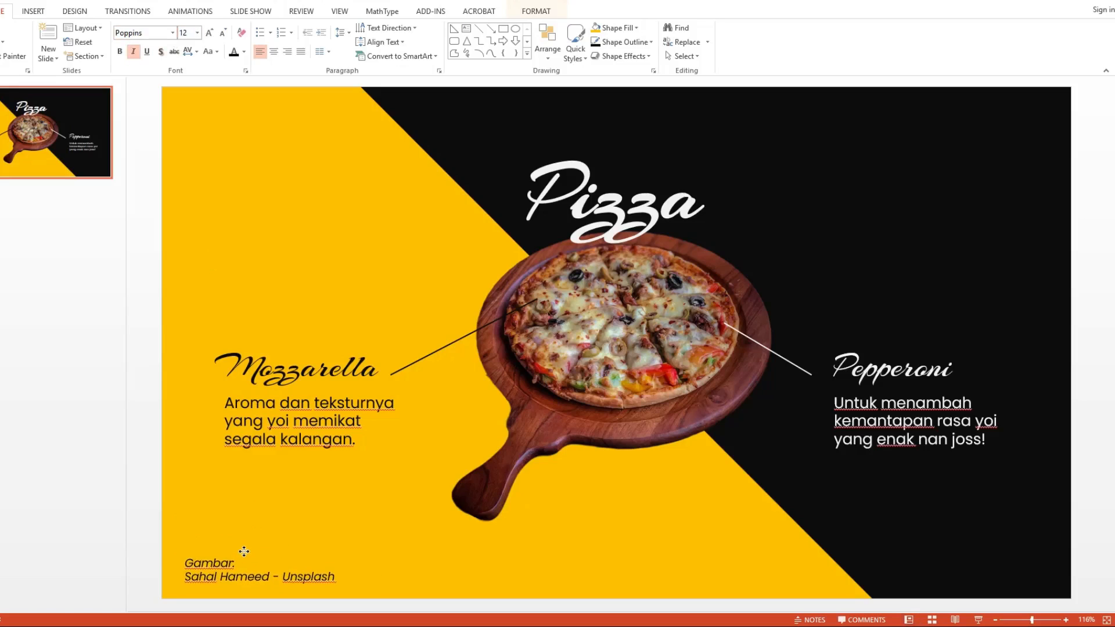
pyautogui.click(267, 512)
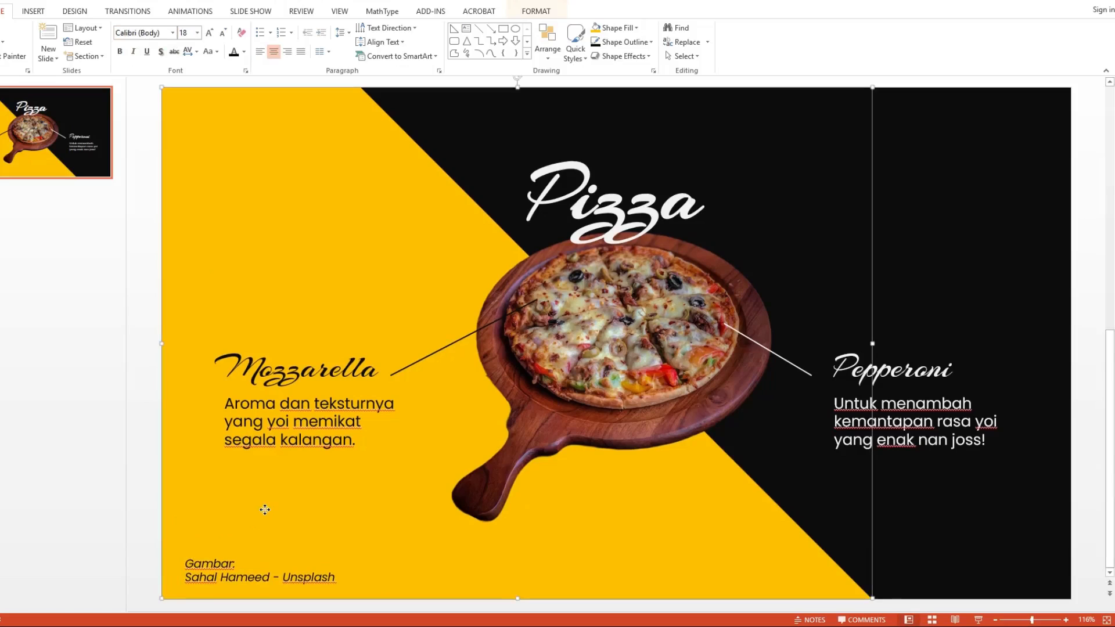
pyautogui.click(888, 222)
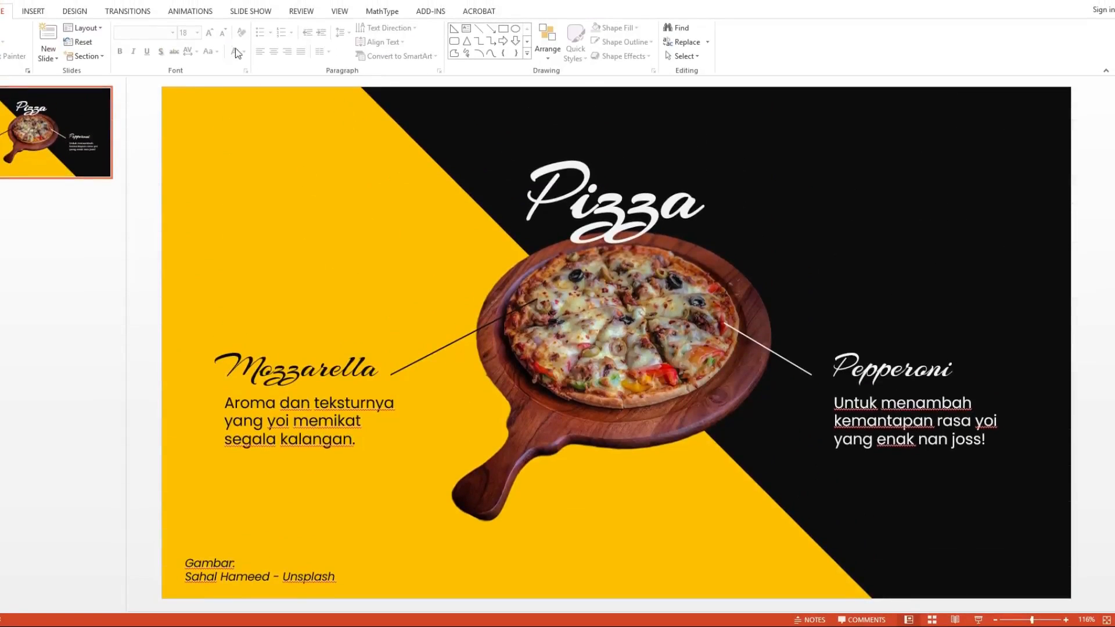
# Step: Show the Animation Pane and rotate the pizza picture 90° counterclockwise
pyautogui.click(208, 17)
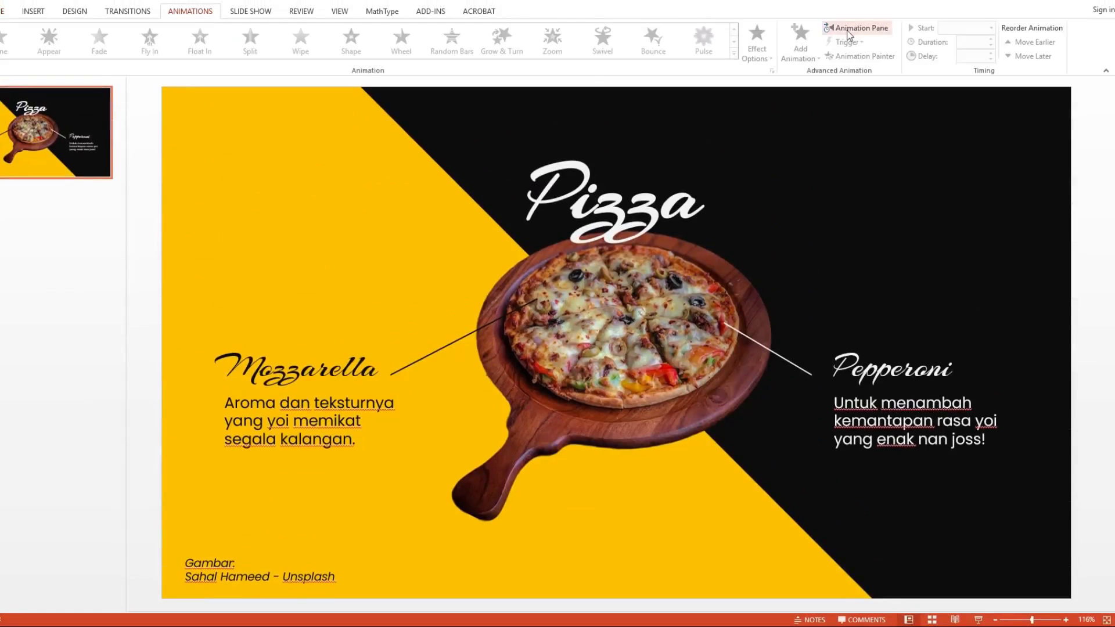
pyautogui.click(849, 30)
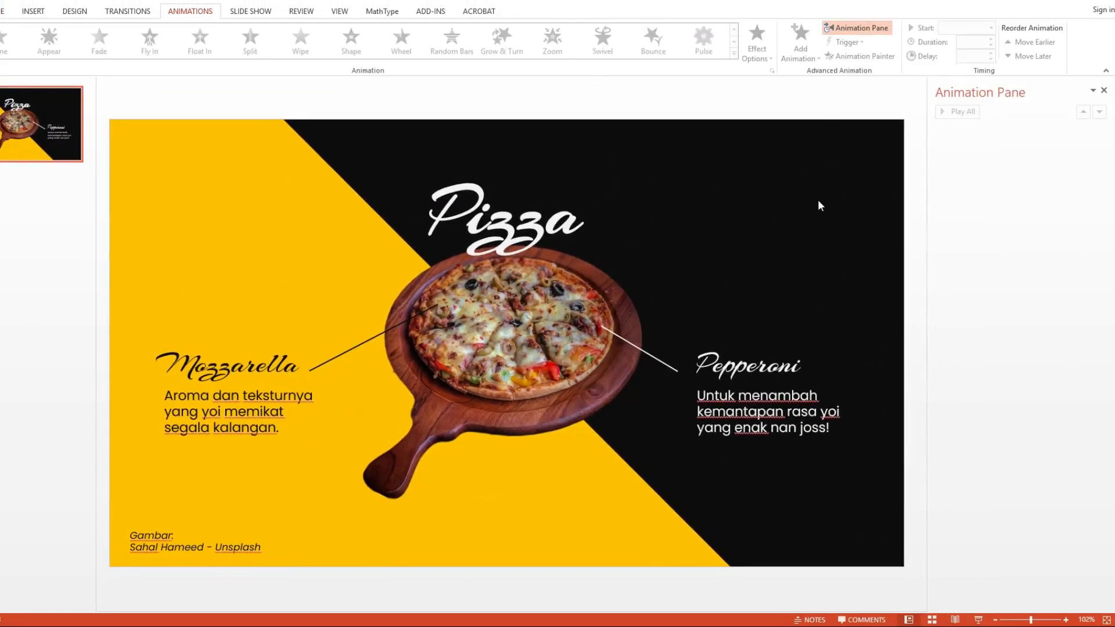
pyautogui.click(536, 332)
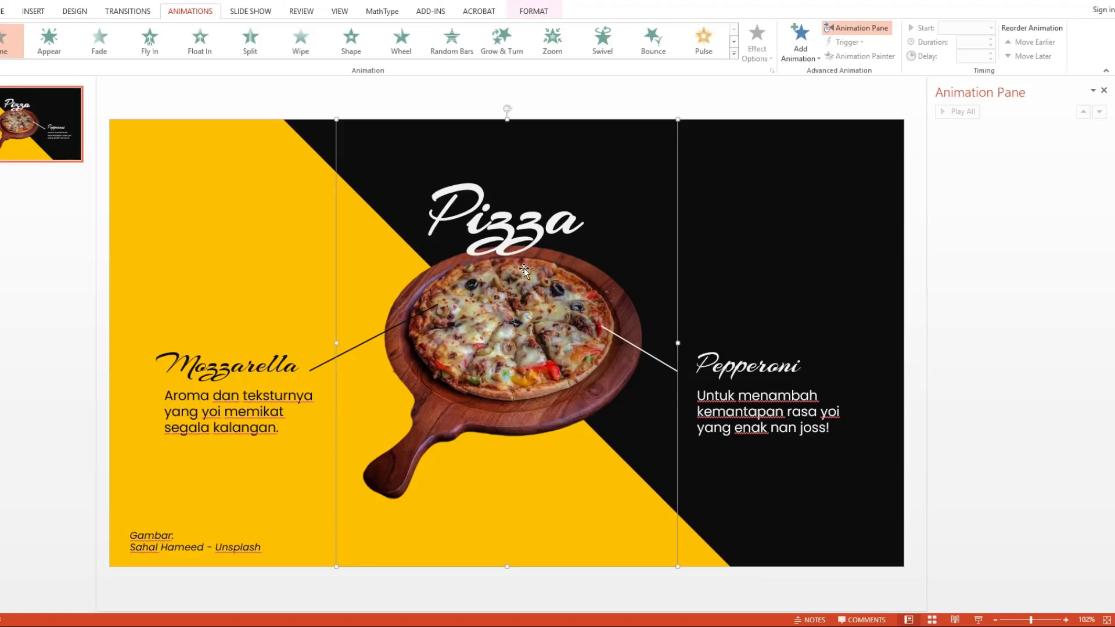
pyautogui.moveTo(509, 109); pyautogui.dragTo(363, 354)
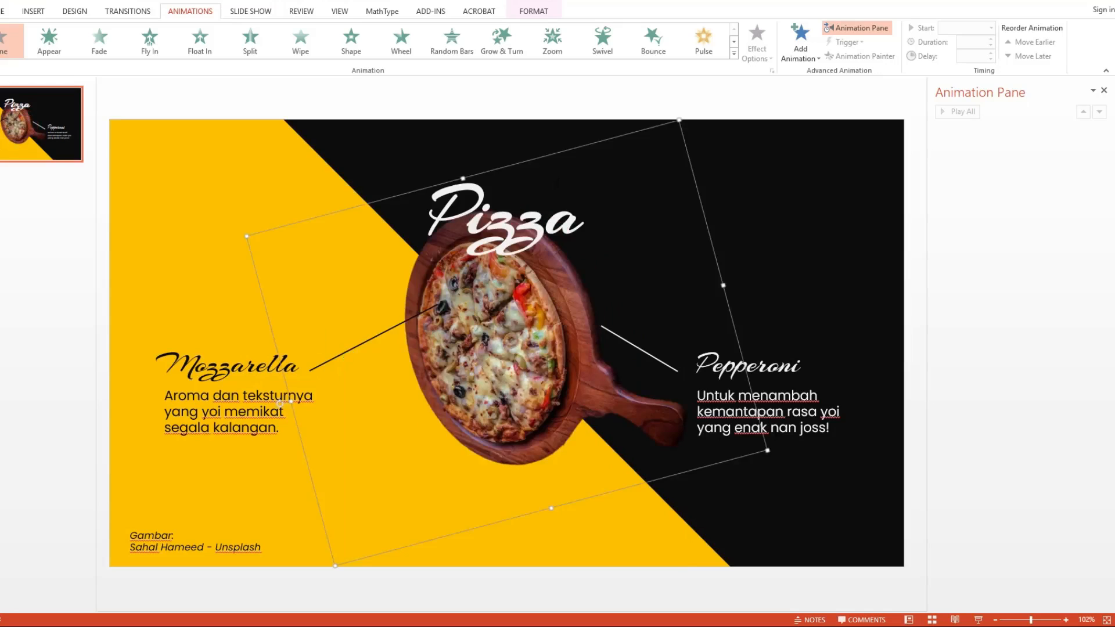
pyautogui.hotkey('ctrl', 'z')
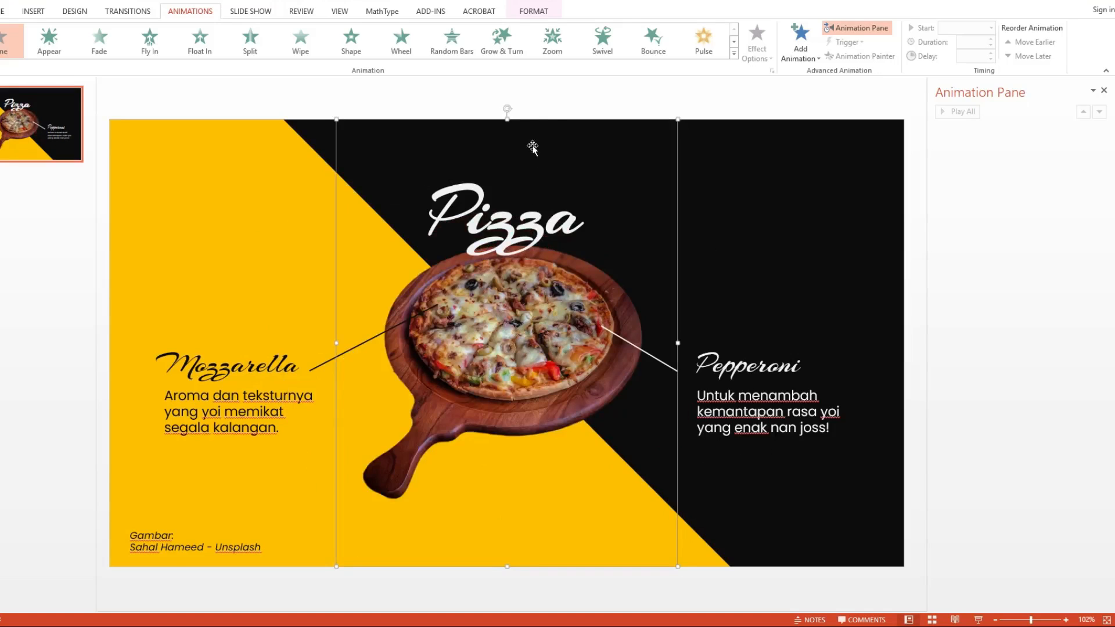
pyautogui.moveTo(508, 110); pyautogui.dragTo(291, 291)
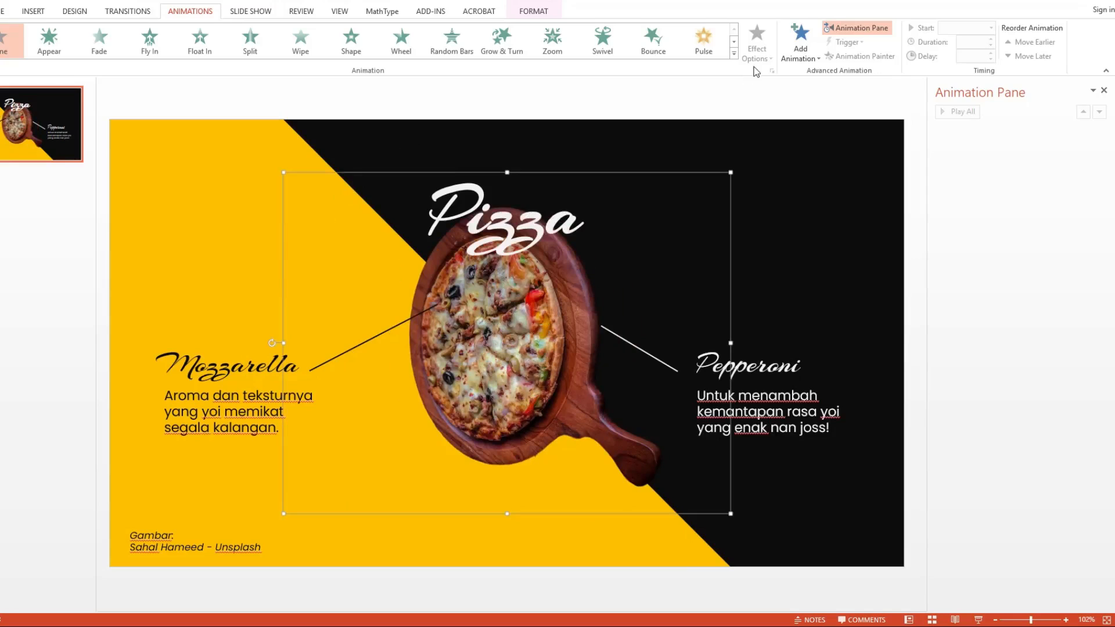
# Step: Add a Basic Zoom entrance and a Spin emphasis animation to the pizza picture
pyautogui.click(802, 44)
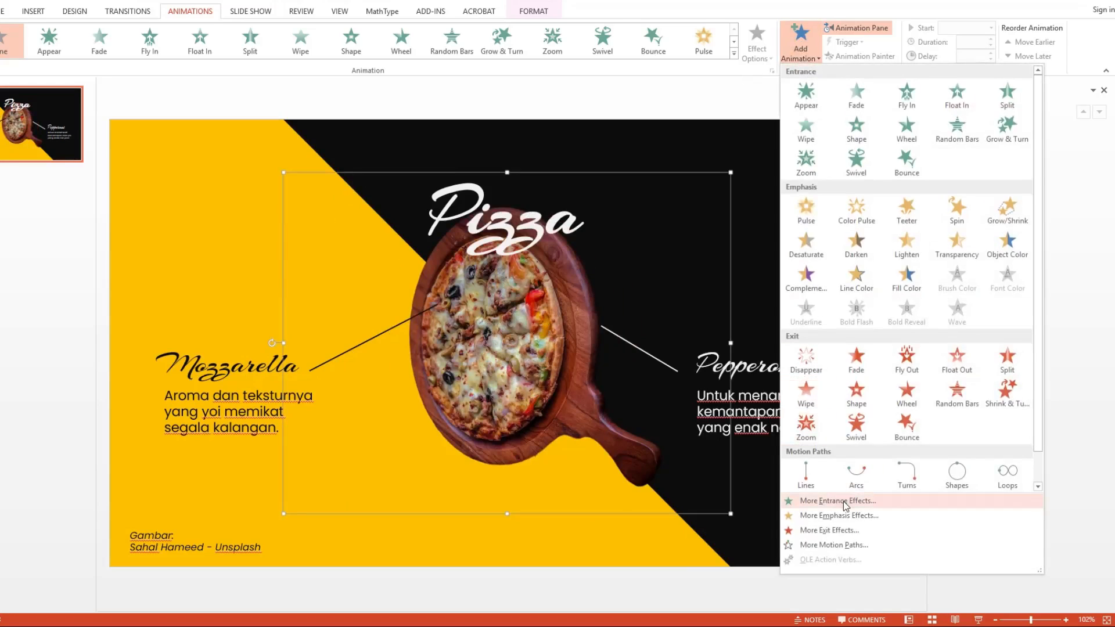
pyautogui.click(845, 501)
pyautogui.click(472, 365)
pyautogui.click(542, 432)
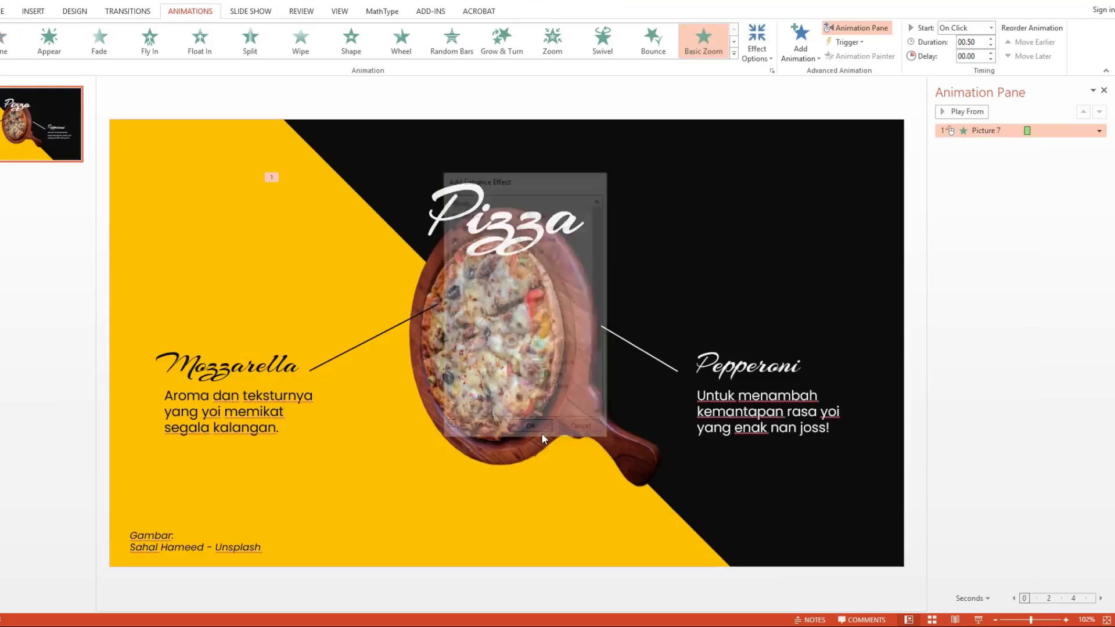
pyautogui.click(533, 318)
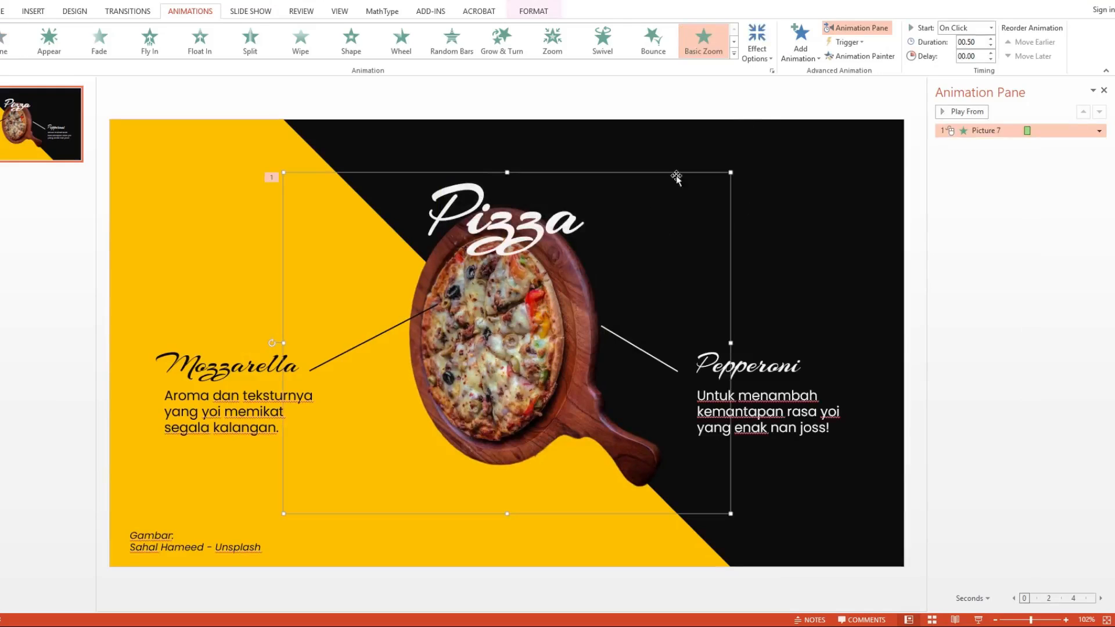
pyautogui.click(801, 39)
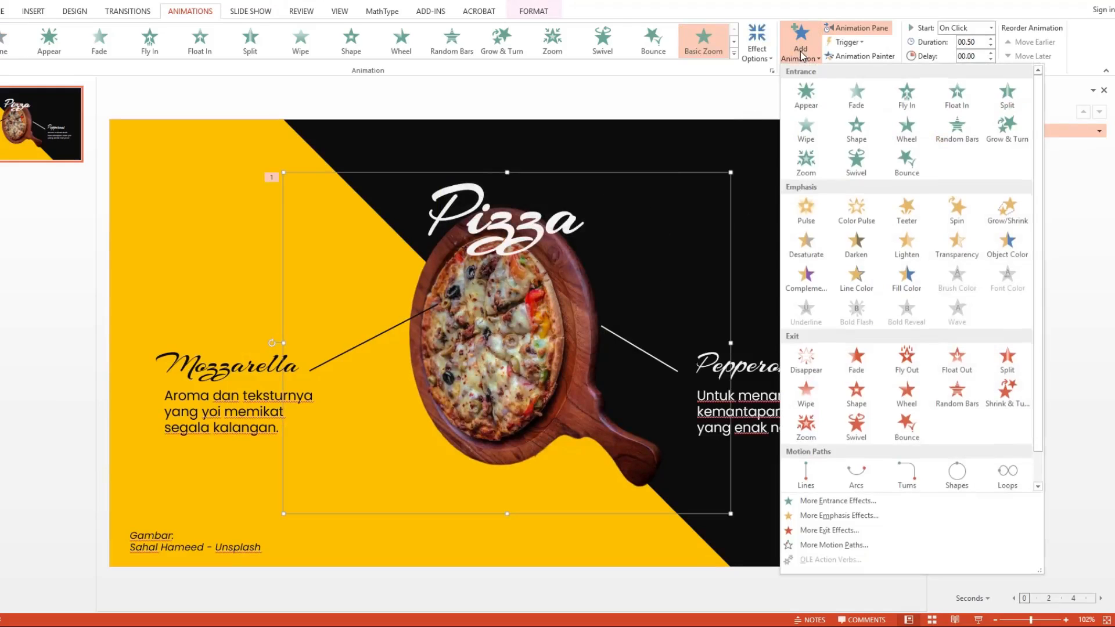
pyautogui.click(950, 206)
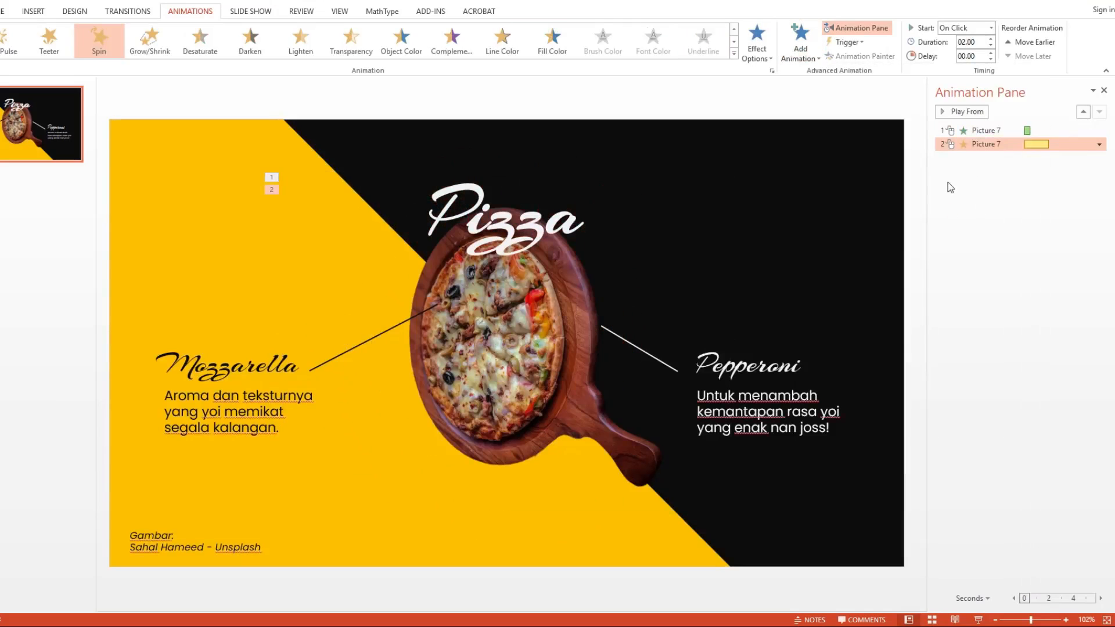
# Step: Set both pizza picture animations to start with previous and last 0.75 seconds
pyautogui.keyDown('shift'); pyautogui.click(992, 130); pyautogui.keyUp('shift')
pyautogui.rightClick(993, 130)
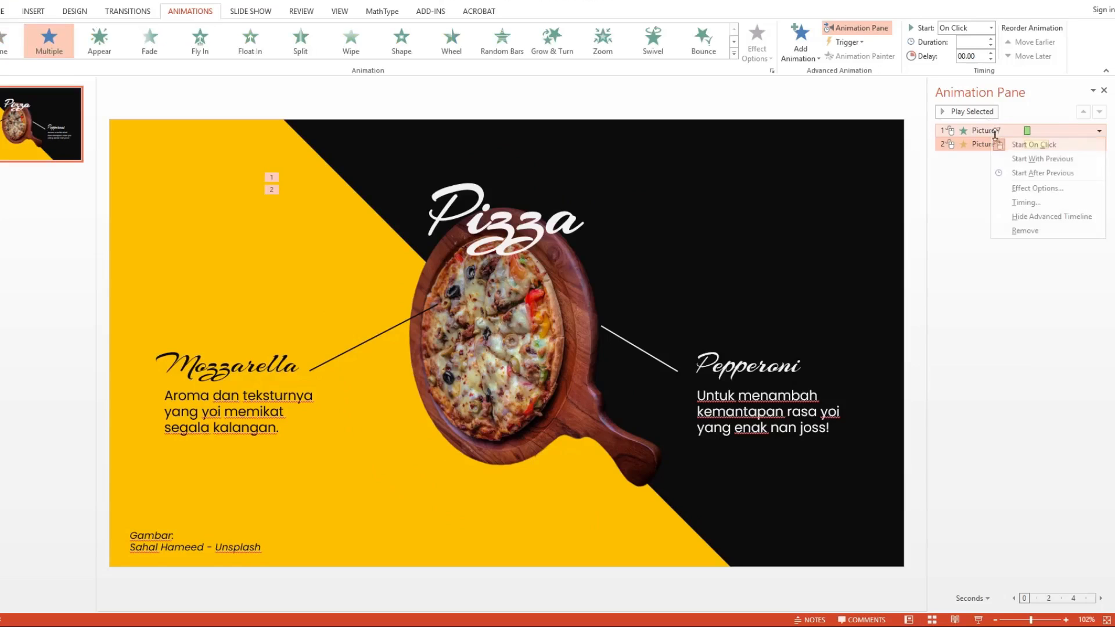
pyautogui.click(1011, 157)
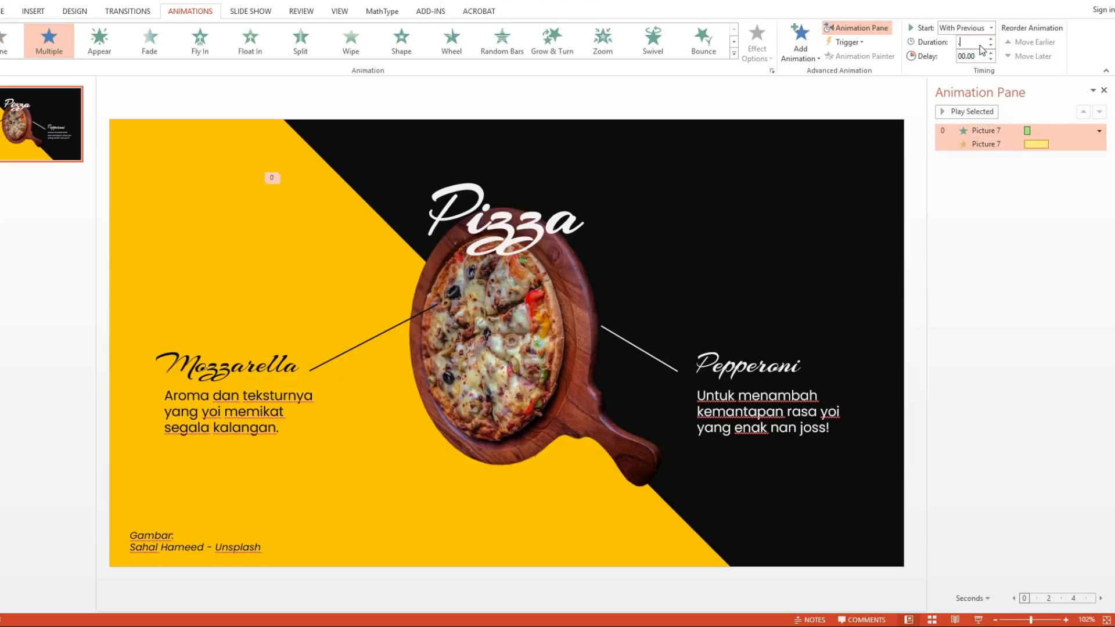
# Step: Set the pizza picture's Spin amount to a custom 90° clockwise
pyautogui.click(994, 144)
pyautogui.rightClick(997, 144)
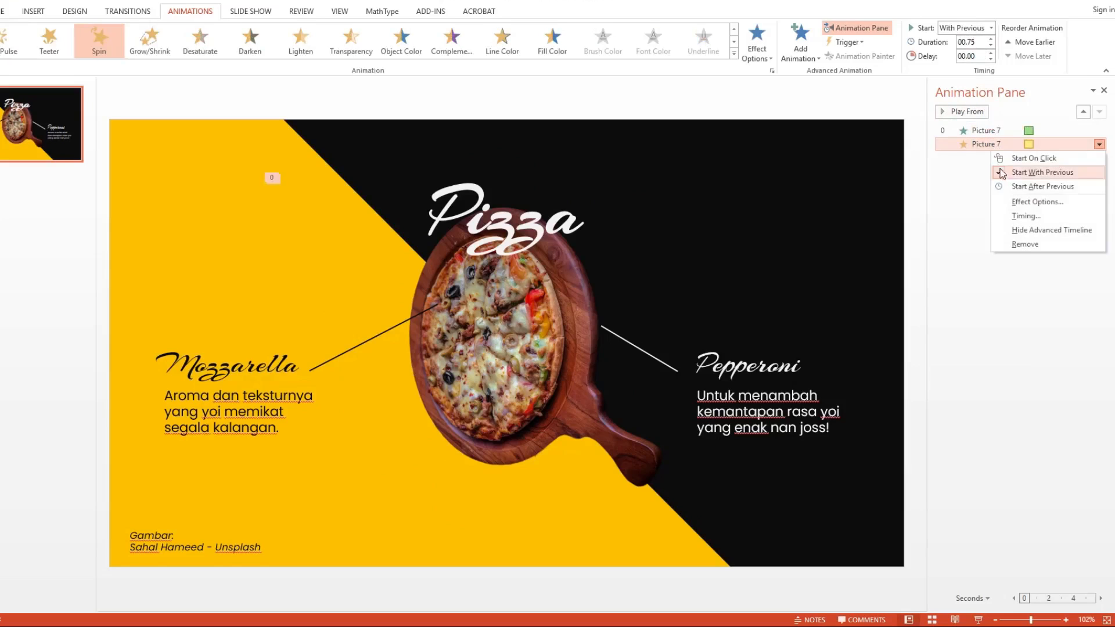
pyautogui.click(1011, 199)
pyautogui.click(588, 247)
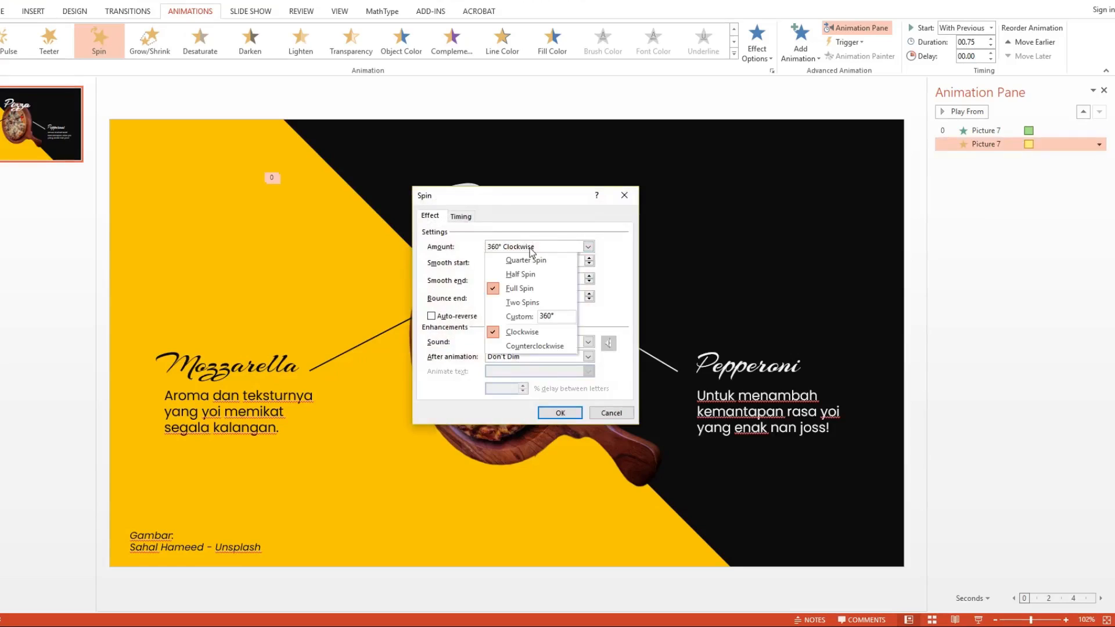
pyautogui.click(505, 319)
pyautogui.write('90')
pyautogui.press('Return')
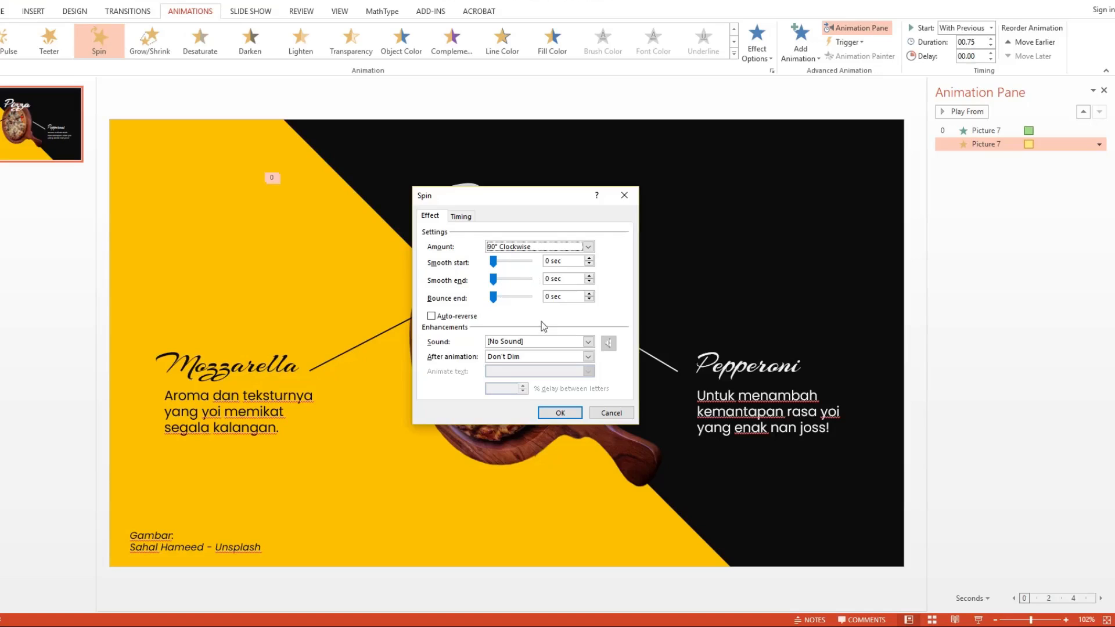
pyautogui.click(560, 413)
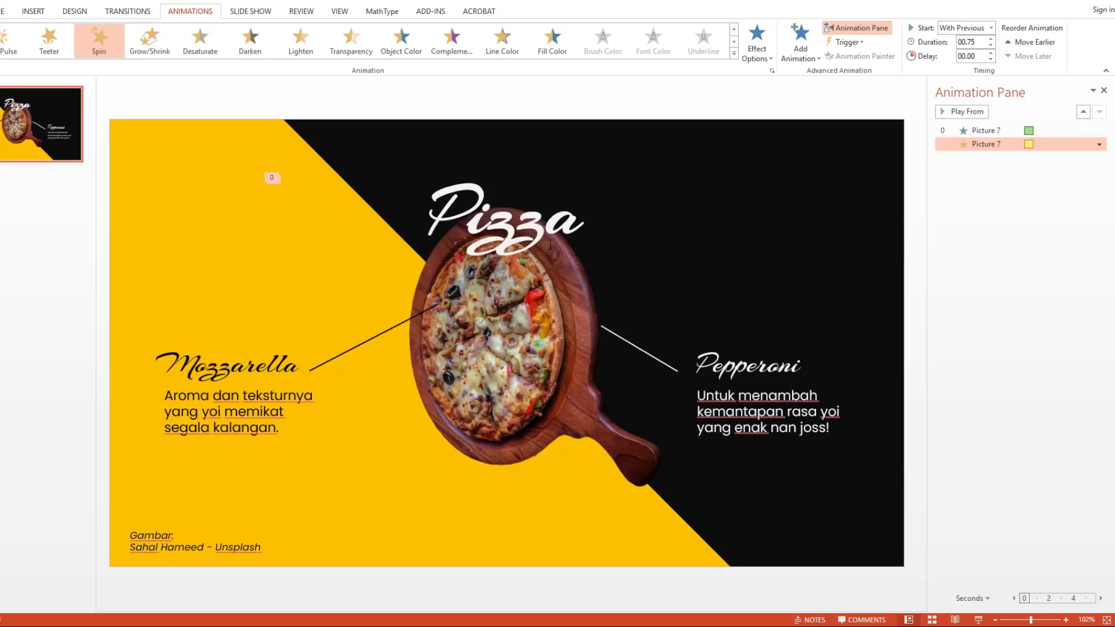
# Step: Try to rotate the Pizza title slightly and undo the rotation
pyautogui.click(541, 226)
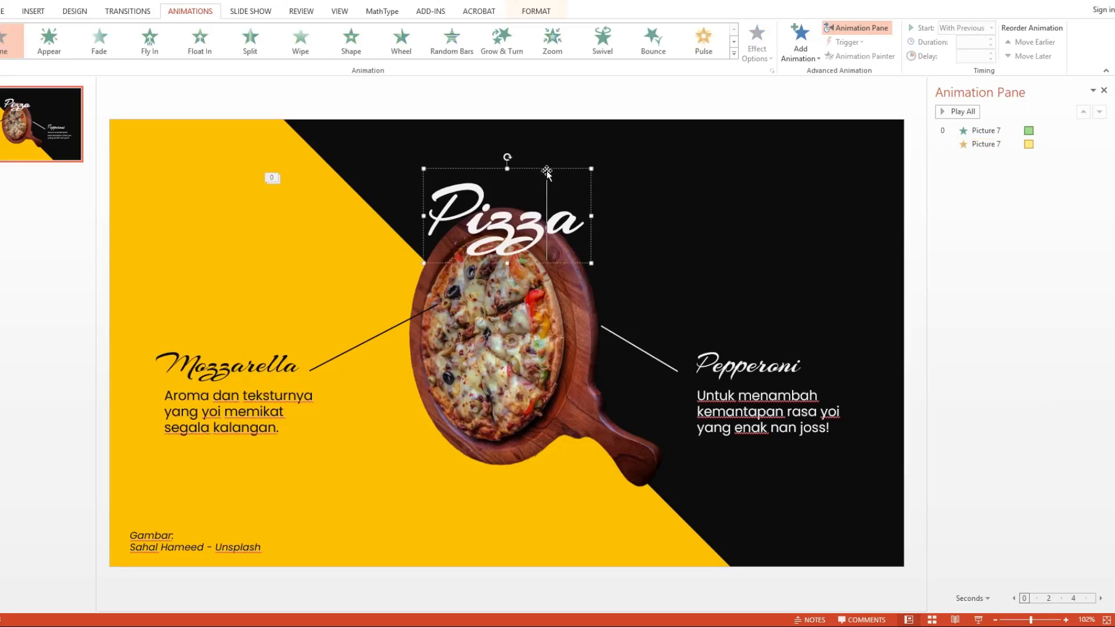
pyautogui.click(500, 342)
pyautogui.click(488, 215)
pyautogui.moveTo(509, 157); pyautogui.dragTo(500, 169)
pyautogui.hotkey('ctrl', 'z')
# Step: Add a Fade entrance and a Spin emphasis animation to the Pizza title
pyautogui.click(793, 57)
pyautogui.click(855, 95)
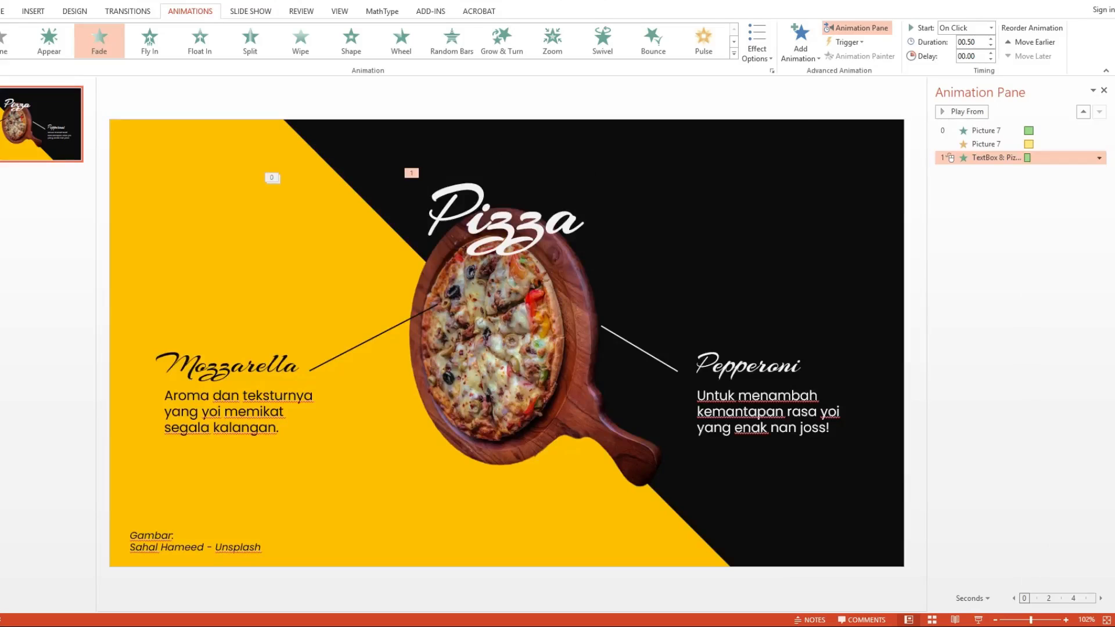
pyautogui.click(495, 221)
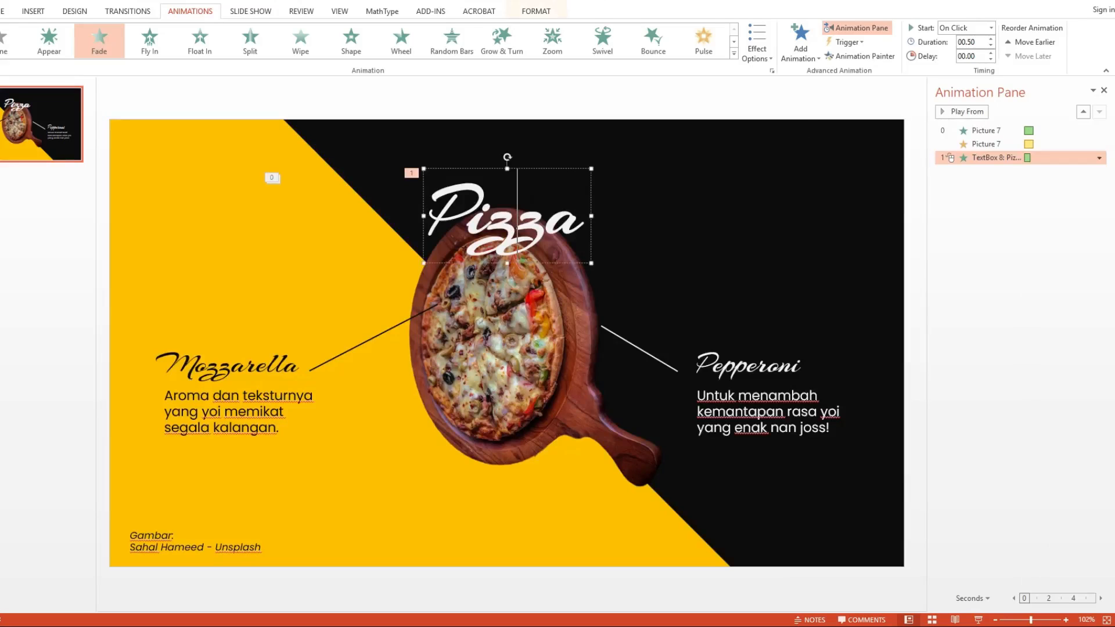
pyautogui.click(799, 45)
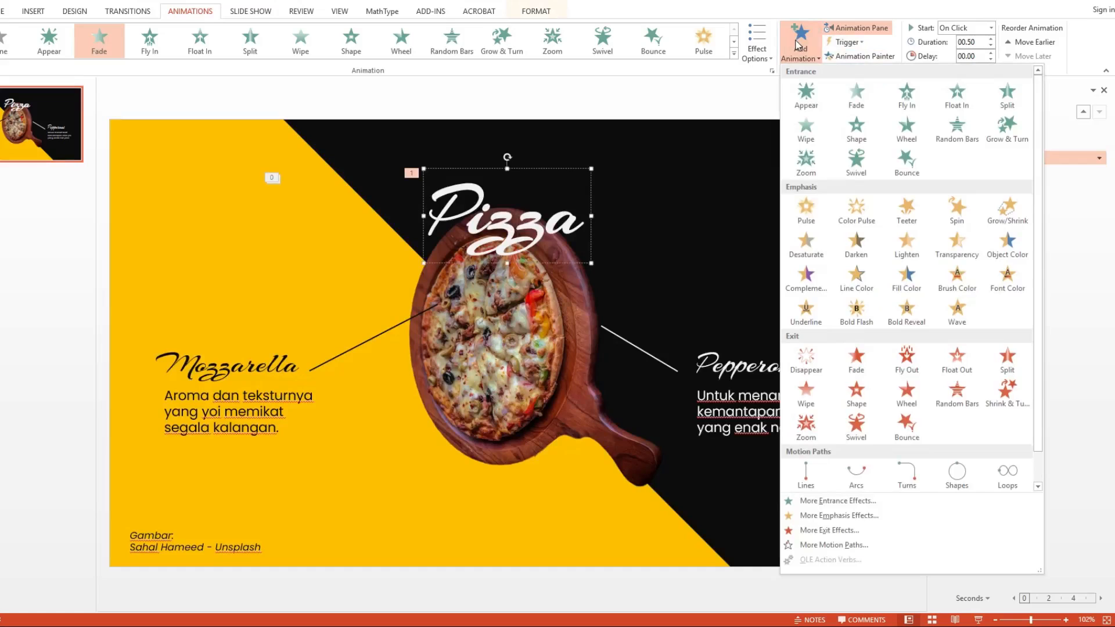
pyautogui.click(951, 210)
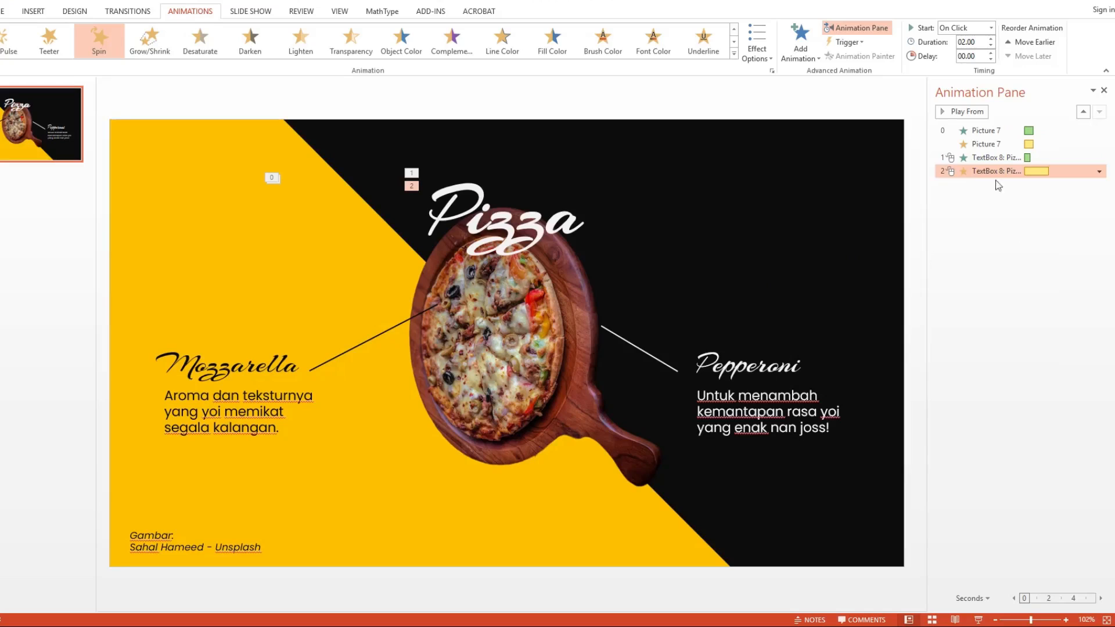
# Step: Set both Pizza title animations to start with previous, with a 0.5-second duration and a 0.5-second delay
pyautogui.keyDown('shift'); pyautogui.click(995, 161); pyautogui.keyUp('shift')
pyautogui.rightClick(995, 160)
pyautogui.click(1014, 189)
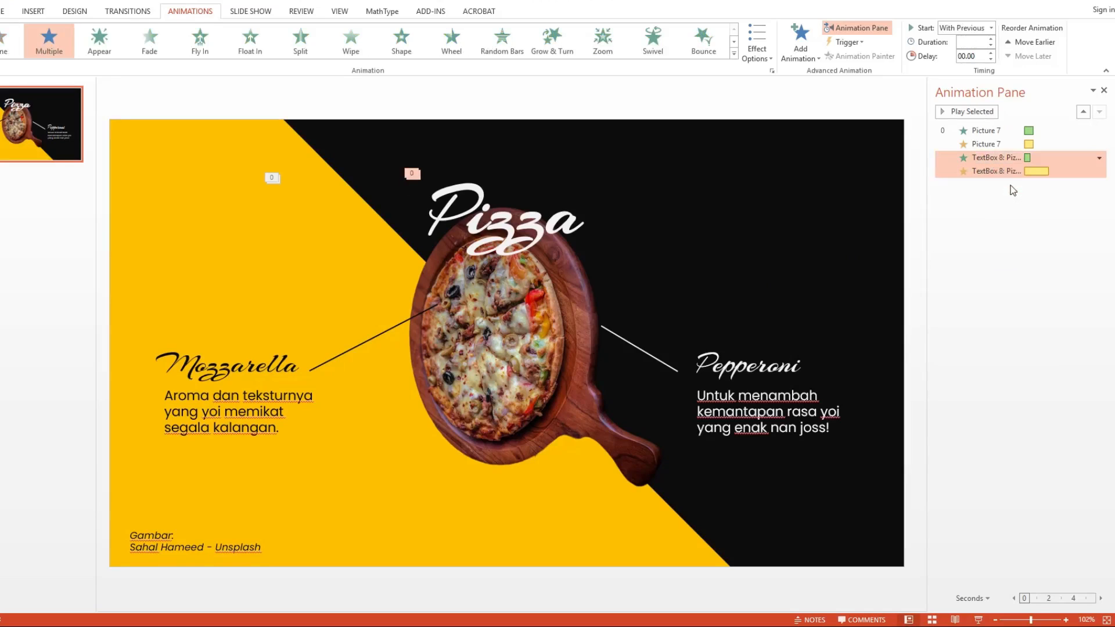
pyautogui.click(978, 47)
pyautogui.write('.5')
pyautogui.press('Return')
pyautogui.click(979, 53)
pyautogui.write('1')
pyautogui.press('Return')
pyautogui.write('0.5')
pyautogui.press('Return')
# Step: Open the options for the Pizza title's Spin animation
pyautogui.click(1018, 173)
pyautogui.click(1100, 171)
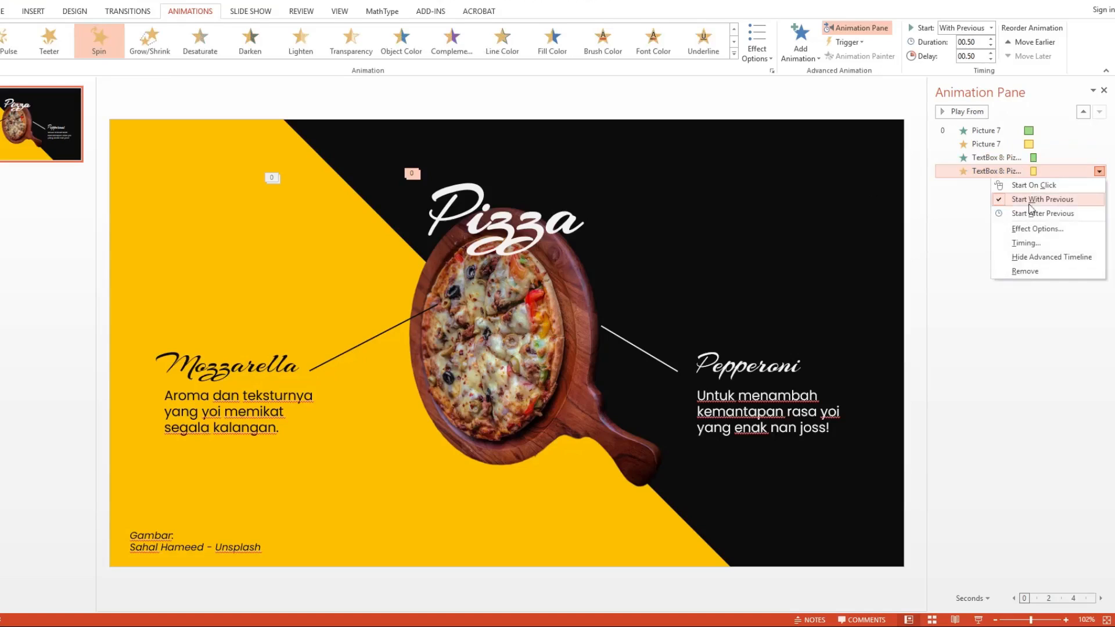